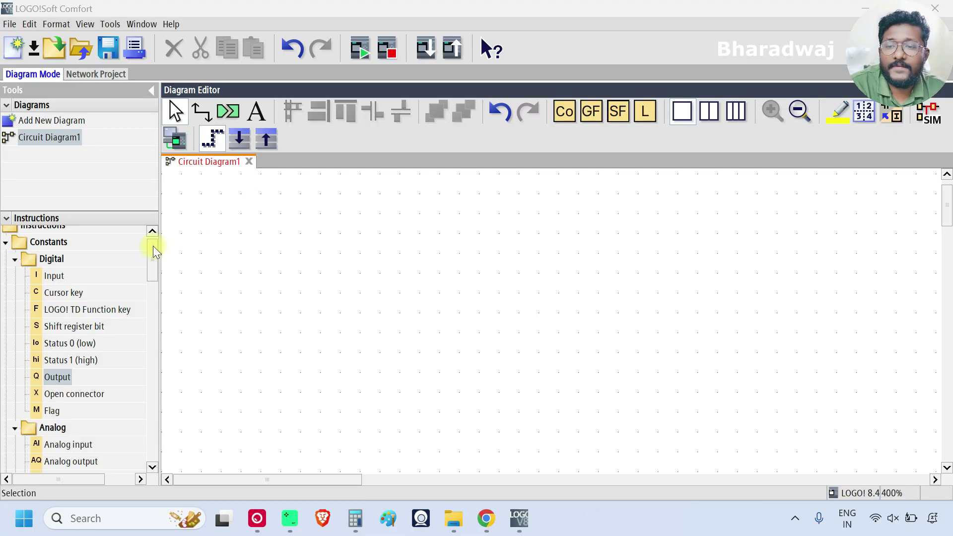
# Place an Hours Counter block from Special functions > Counter on the diagram.
pyautogui.moveTo(153, 246); pyautogui.dragTo(155, 366)
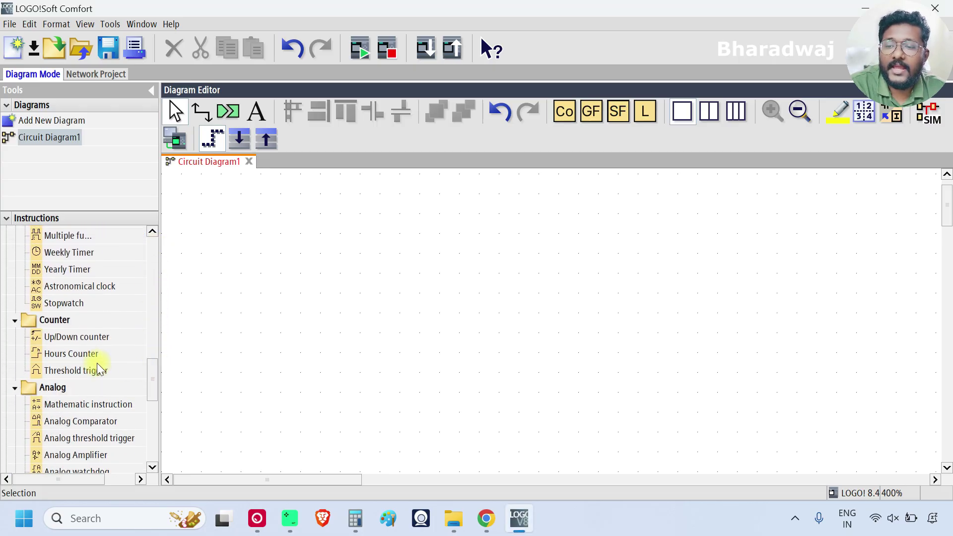
pyautogui.click(78, 355)
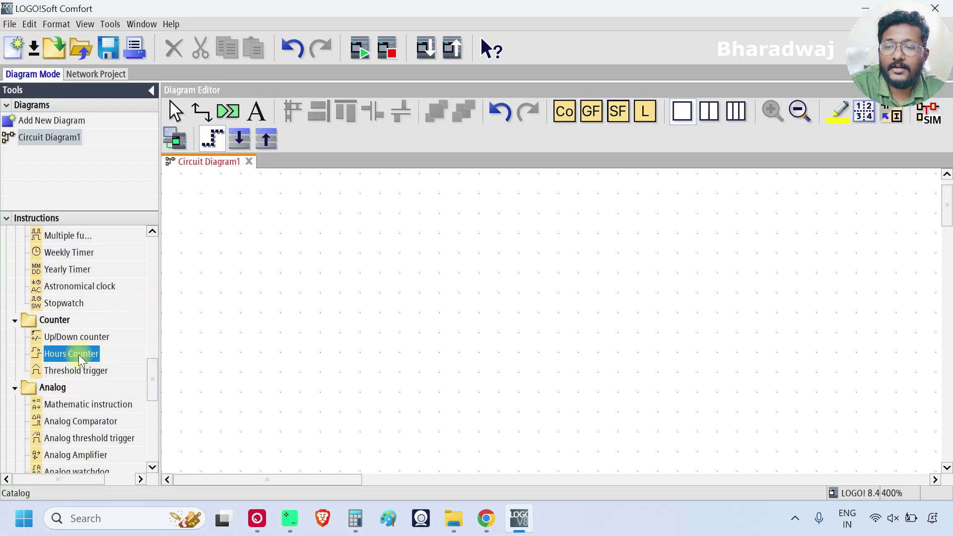
pyautogui.click(436, 239)
# Give block B001 the comment 'Hours Counter'.
pyautogui.click(174, 111)
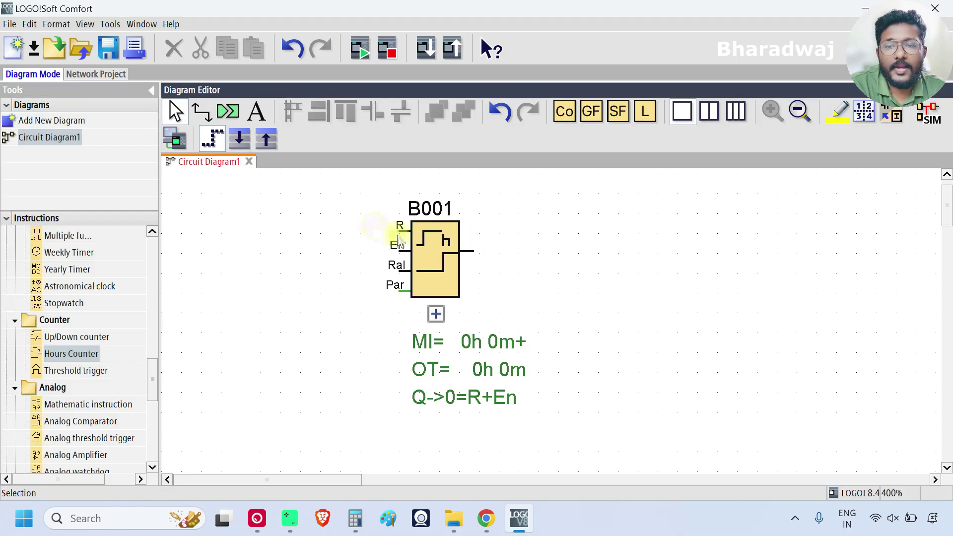
pyautogui.click(439, 245)
pyautogui.doubleClick(439, 246)
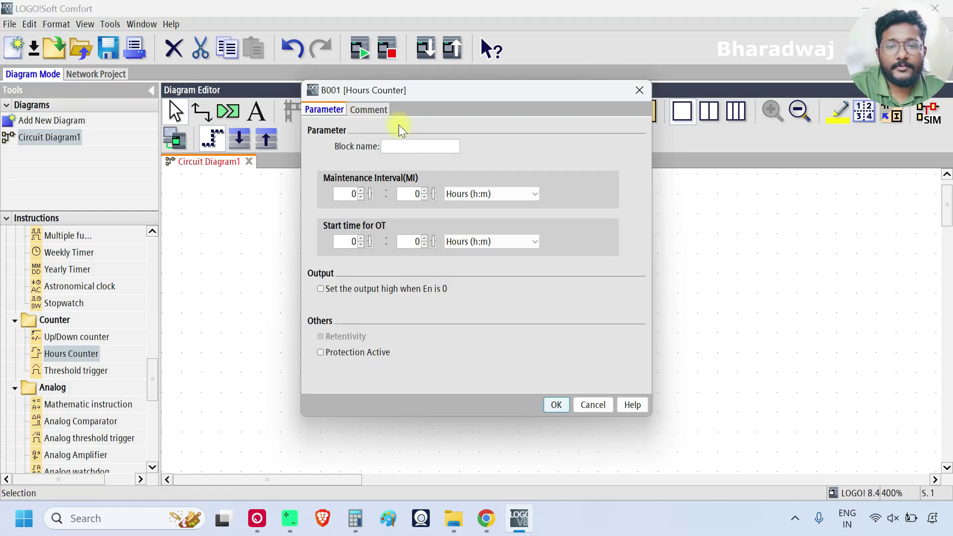
pyautogui.click(367, 106)
pyautogui.write('Hou')
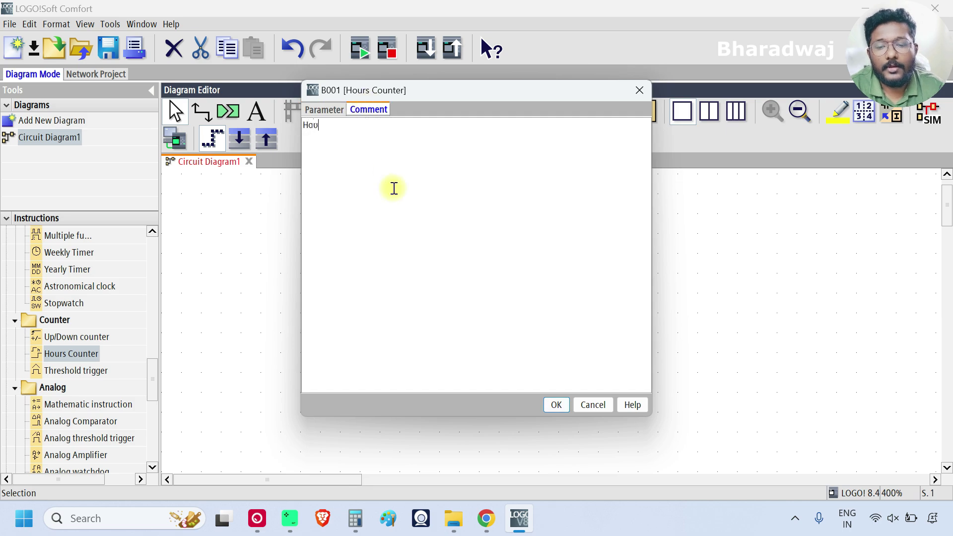
pyautogui.write('rs Counter')
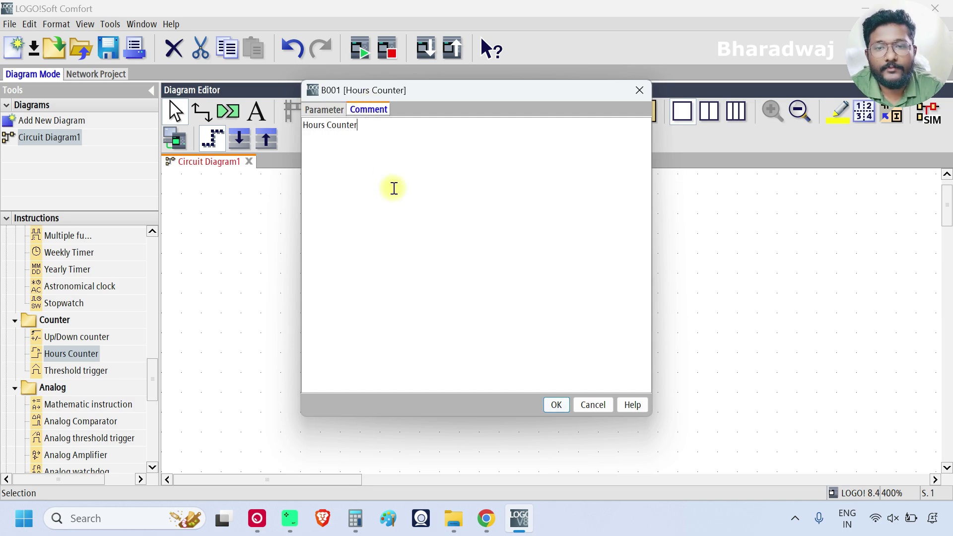
pyautogui.click(566, 405)
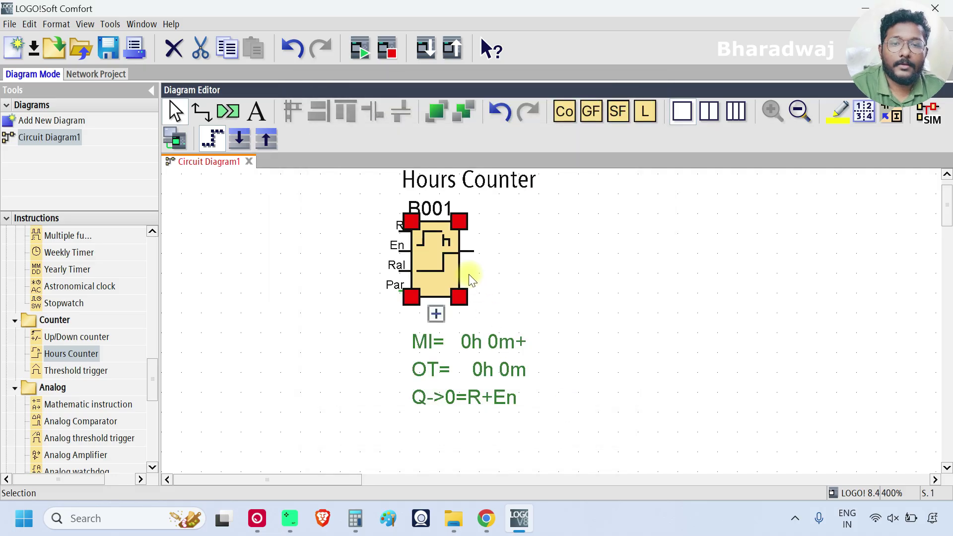
# Move block B001 to the right and align its comment above it.
pyautogui.moveTo(459, 258); pyautogui.dragTo(576, 258)
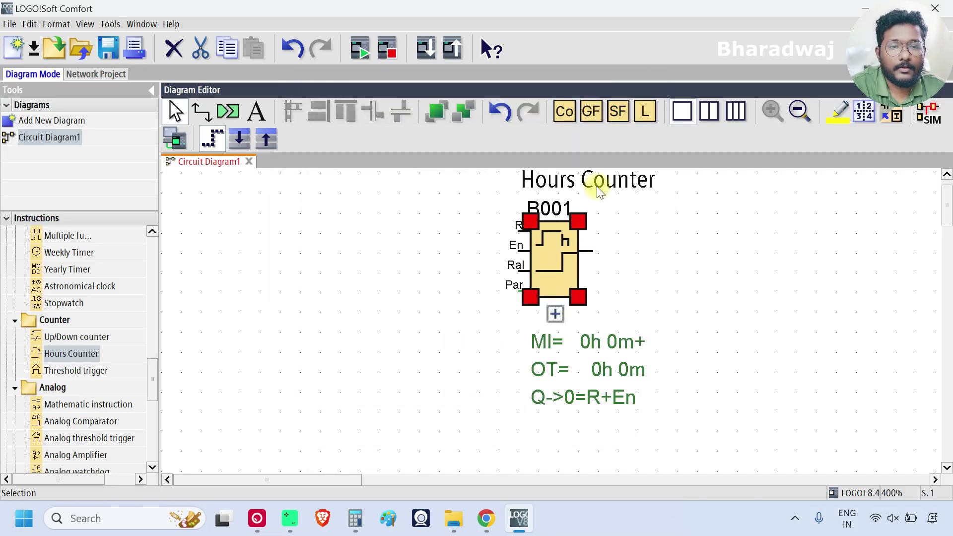
pyautogui.moveTo(598, 184); pyautogui.dragTo(567, 194)
pyautogui.moveTo(576, 288); pyautogui.dragTo(556, 288)
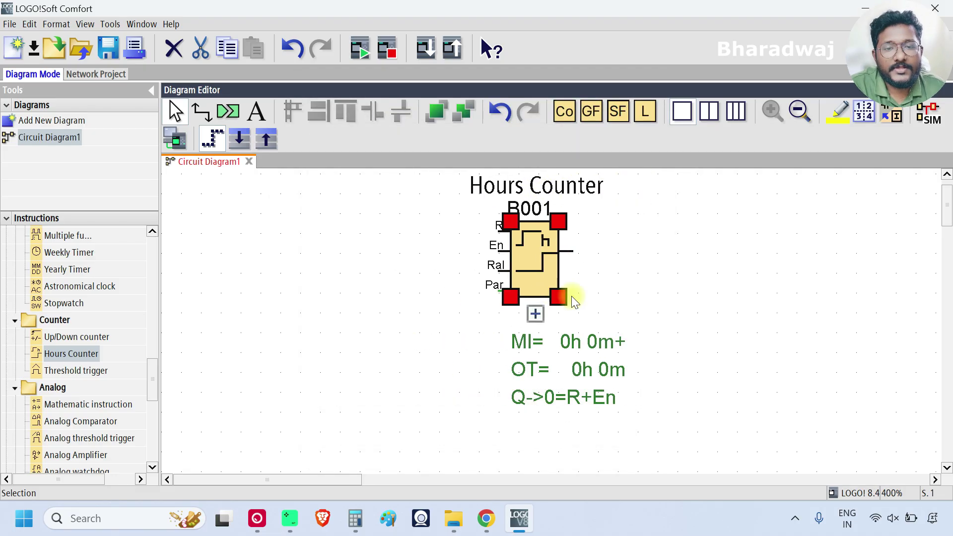
pyautogui.click(453, 261)
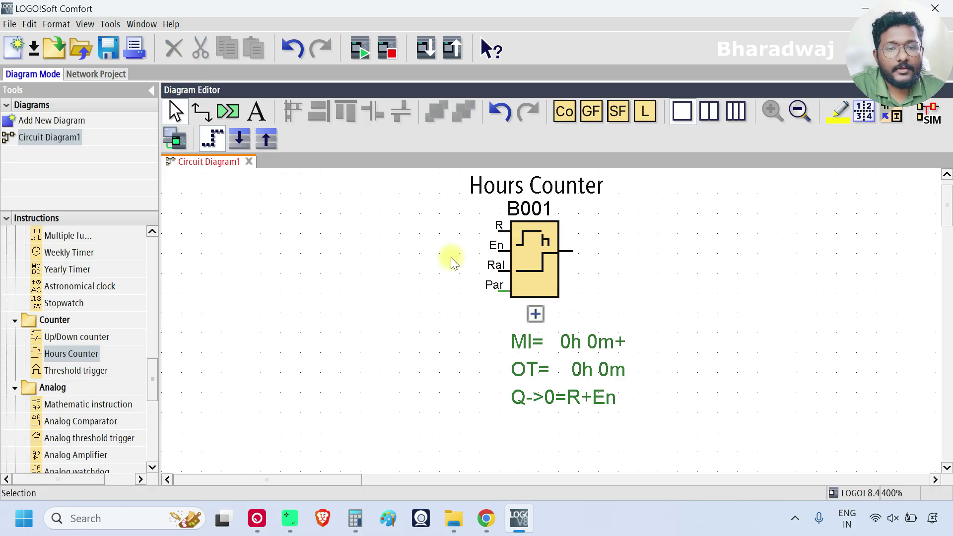
pyautogui.click(530, 269)
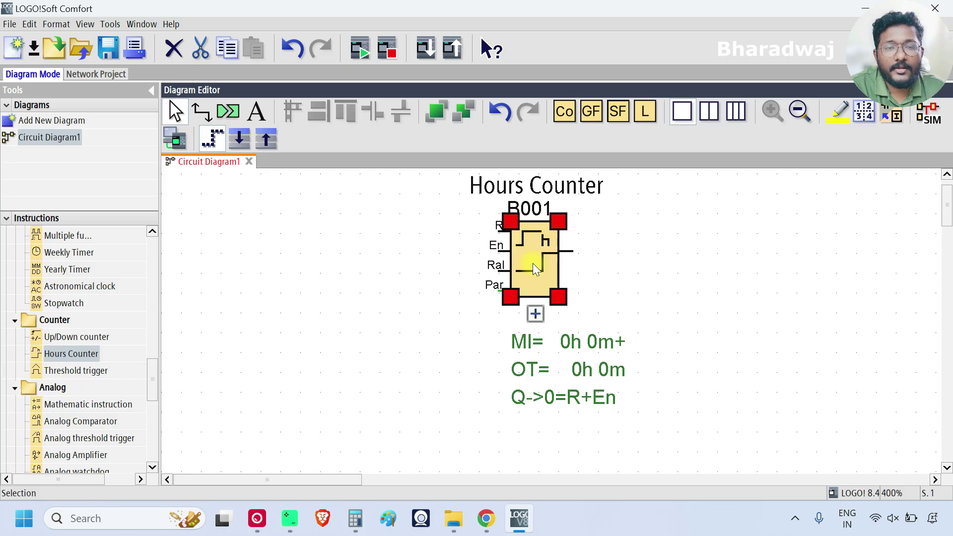
pyautogui.click(460, 259)
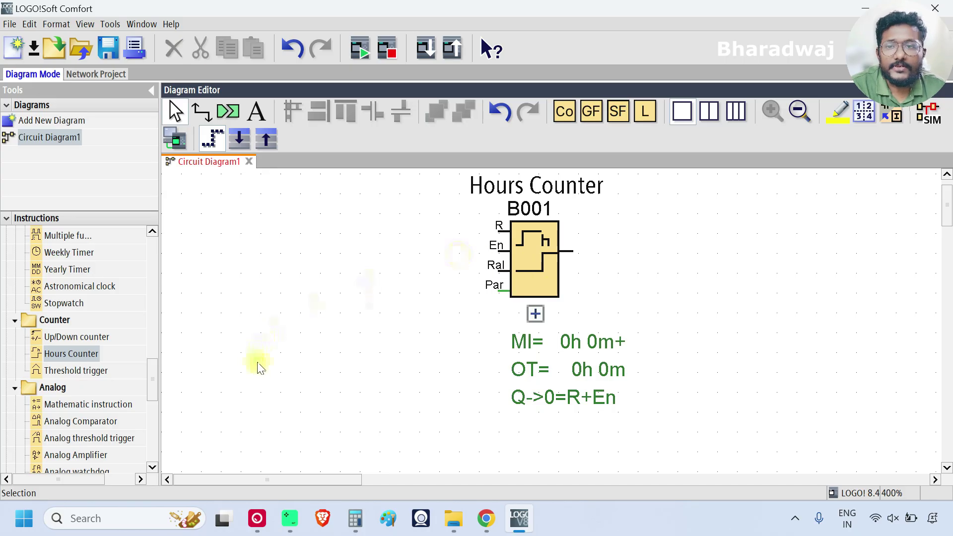
pyautogui.moveTo(155, 382); pyautogui.dragTo(152, 255)
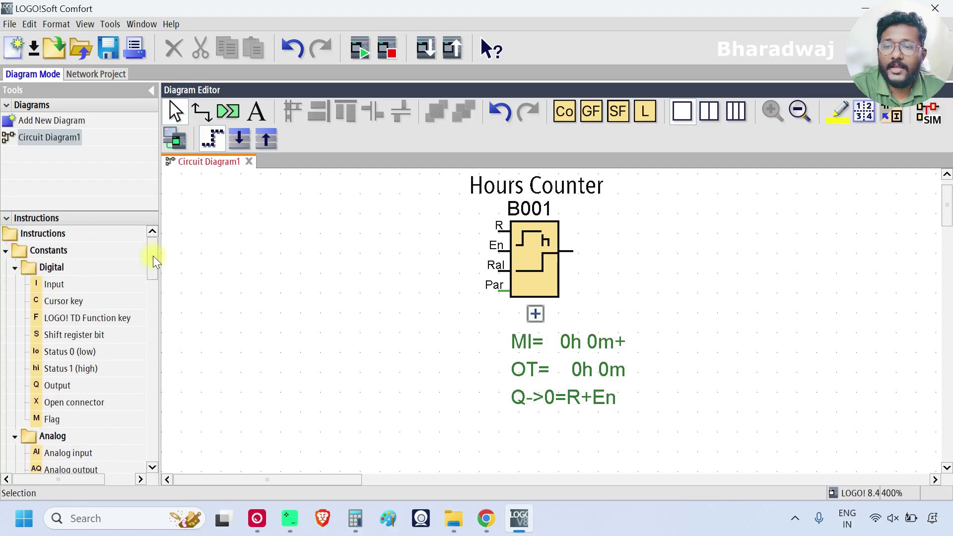
# Place digital inputs I1, I2, I3 on the left and output Q1 right of the counter.
pyautogui.moveTo(53, 284); pyautogui.dragTo(208, 223)
pyautogui.click(207, 223)
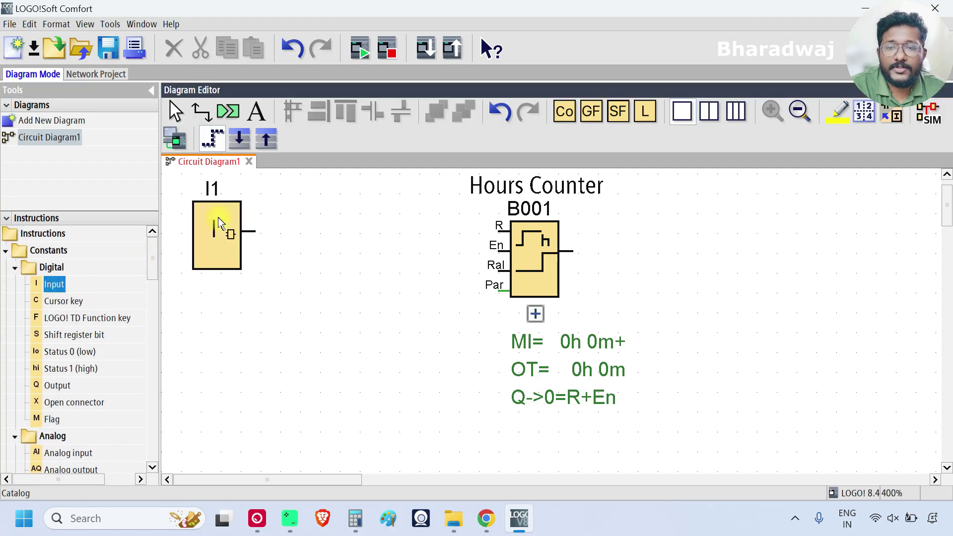
pyautogui.click(286, 282)
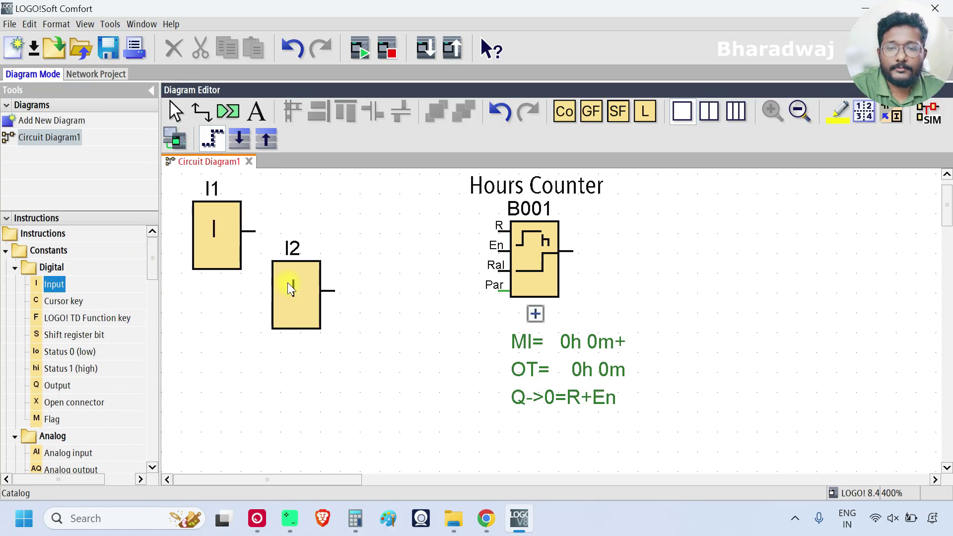
pyautogui.click(366, 362)
pyautogui.click(54, 385)
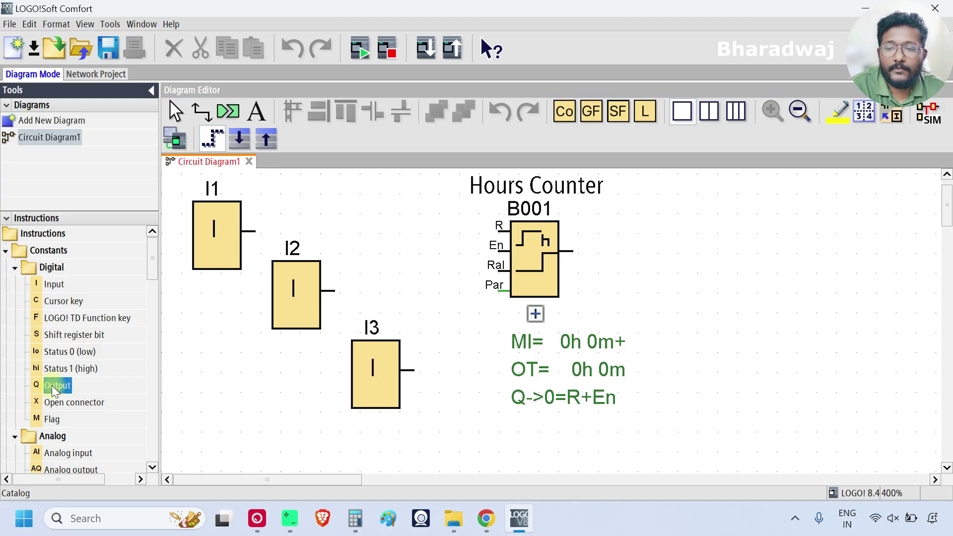
pyautogui.click(737, 240)
# Wire I1 to R, I2 to En, I3 to Ral, and the counter output to Q1.
pyautogui.click(199, 112)
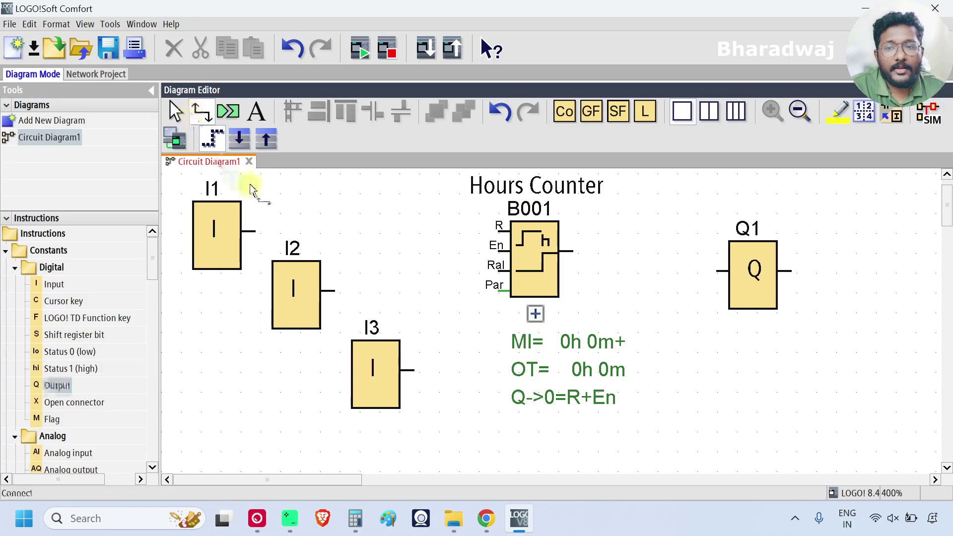
pyautogui.moveTo(252, 231); pyautogui.dragTo(501, 227)
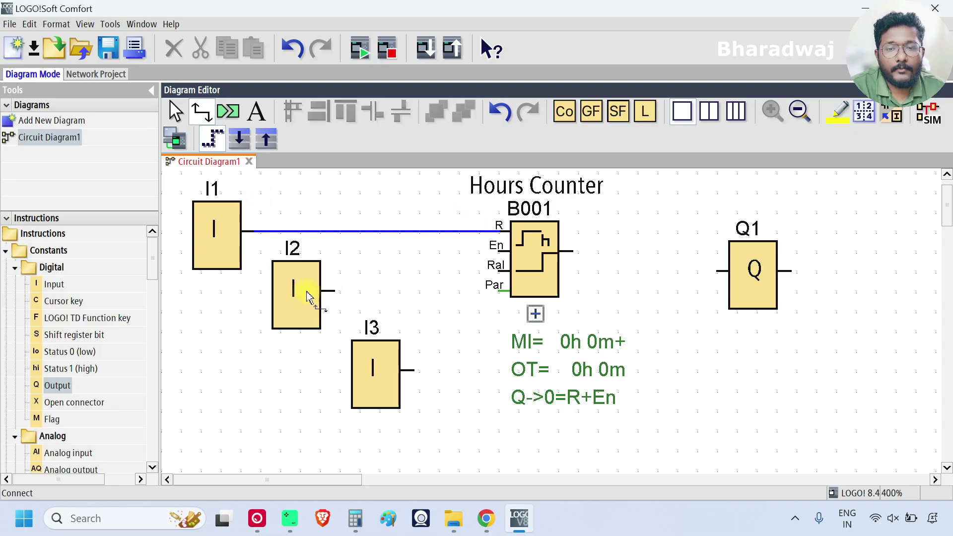
pyautogui.moveTo(329, 290); pyautogui.dragTo(502, 246)
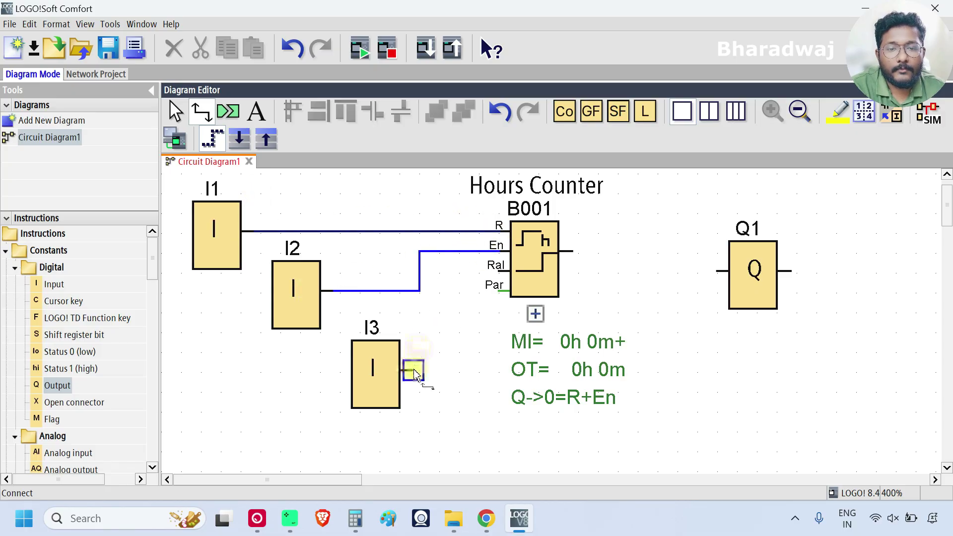
pyautogui.moveTo(415, 373); pyautogui.dragTo(501, 266)
pyautogui.moveTo(571, 252); pyautogui.dragTo(726, 279)
# Give input I1 the comment 'Reset'.
pyautogui.click(175, 111)
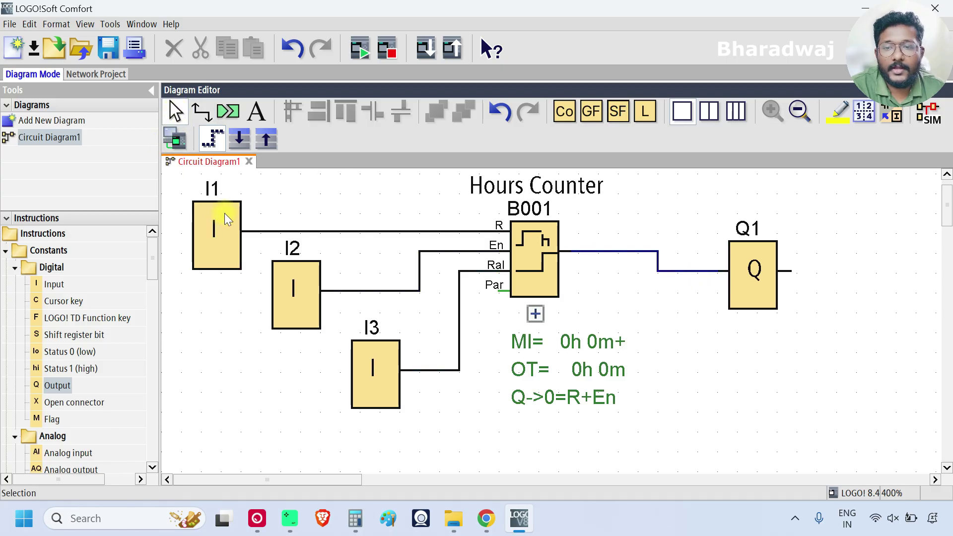
pyautogui.doubleClick(224, 213)
pyautogui.click(278, 139)
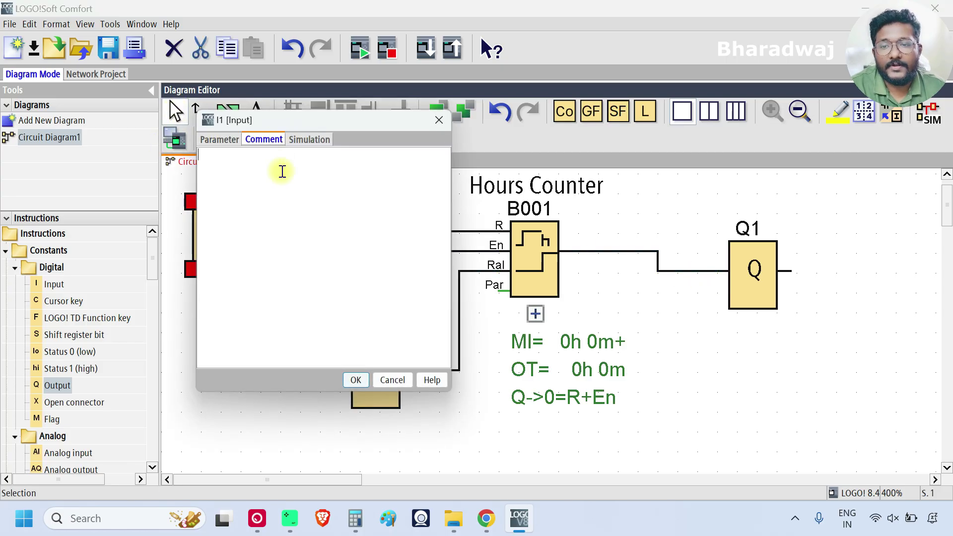
pyautogui.write('Reset')
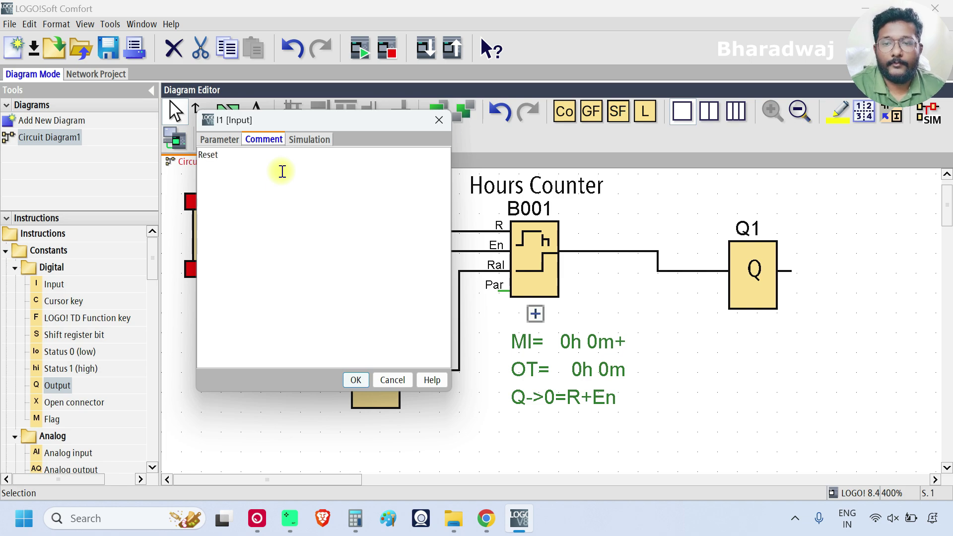
pyautogui.click(357, 380)
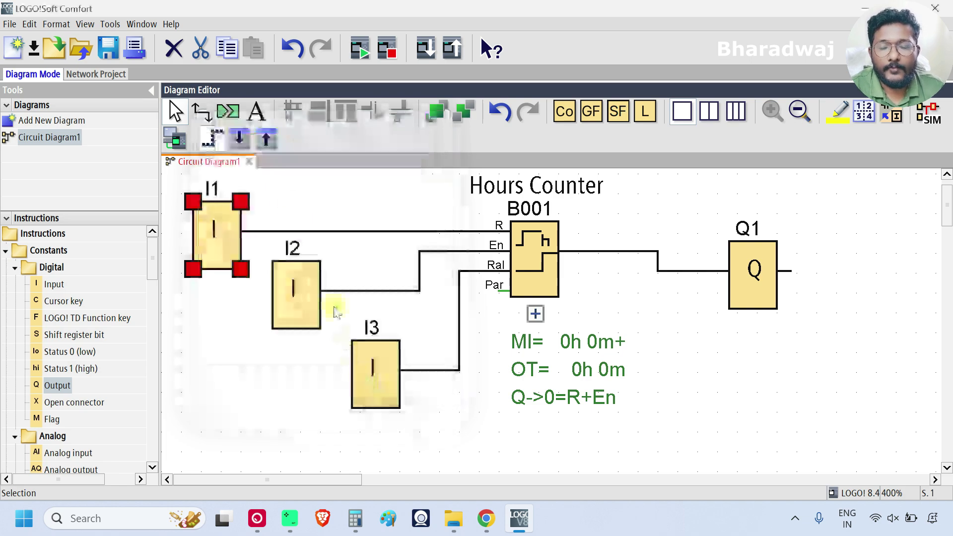
# Give input I2 the comment 'Input (Motor Run Status)' and reposition that comment.
pyautogui.doubleClick(306, 293)
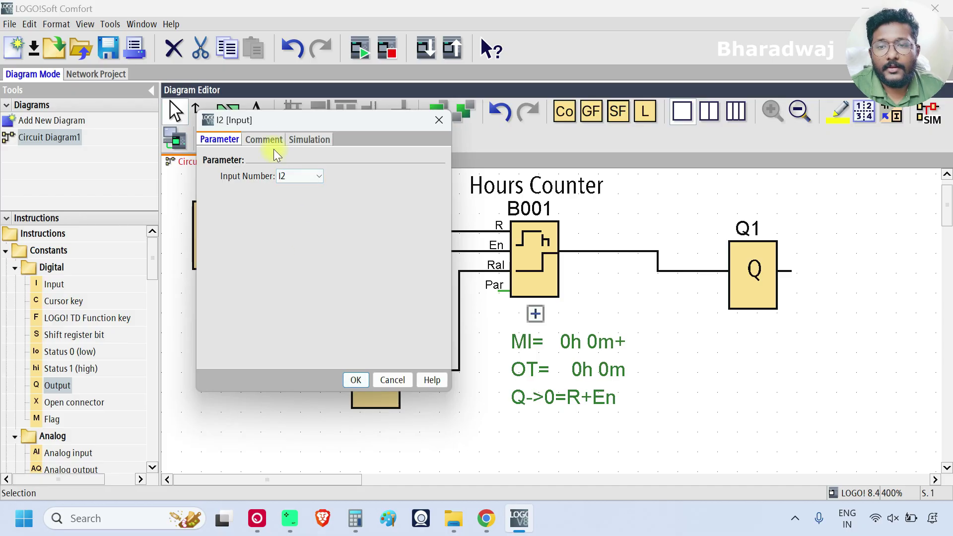
pyautogui.click(267, 142)
pyautogui.click(270, 164)
pyautogui.write('Inp')
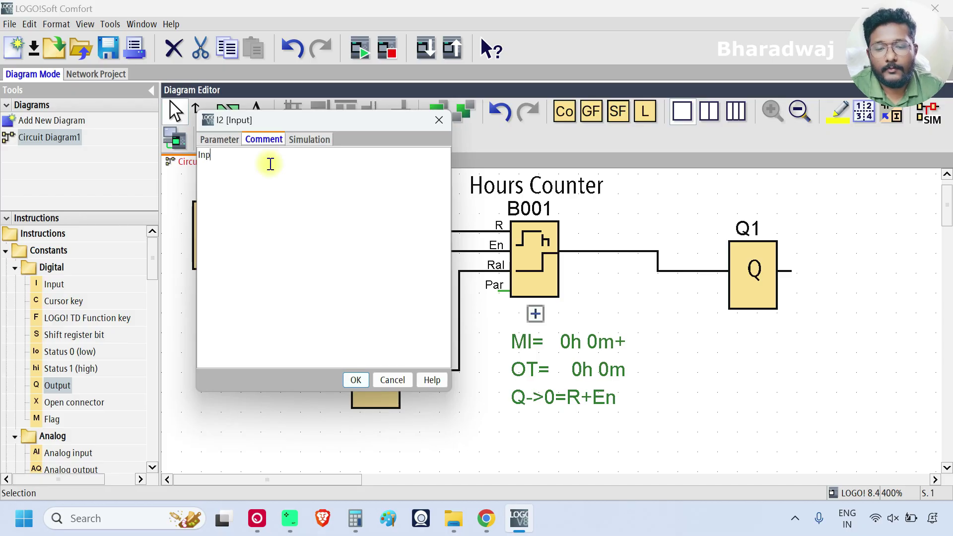
pyautogui.write('ut (')
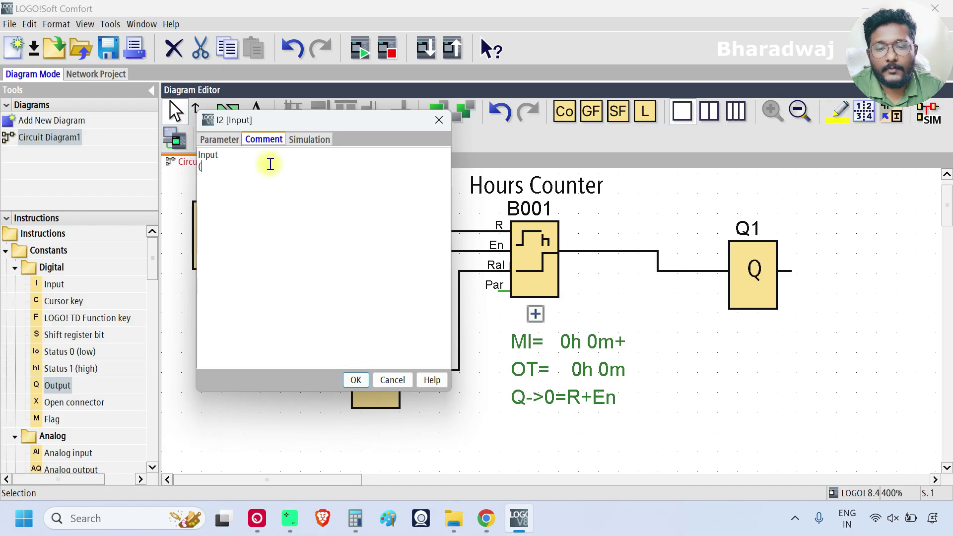
pyautogui.write('Motor Run')
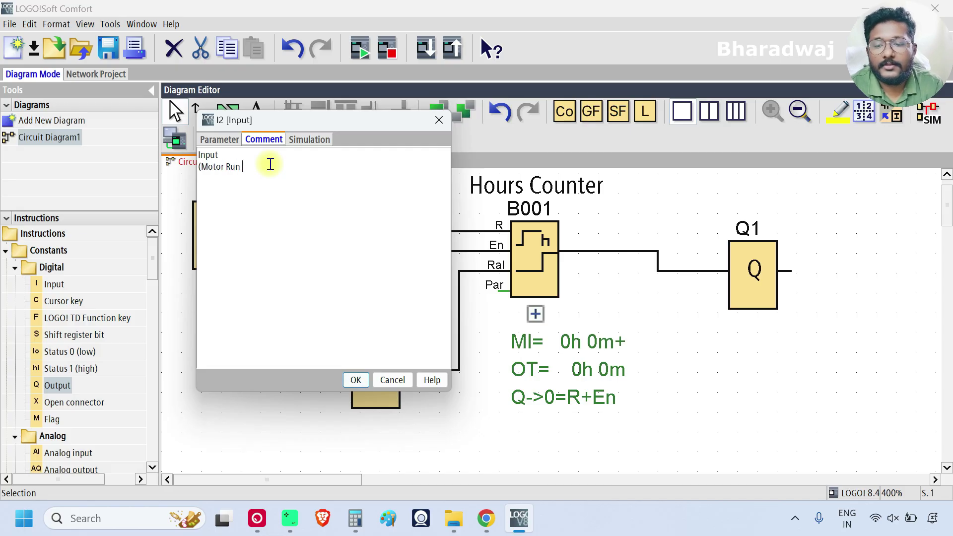
pyautogui.write(' Status)')
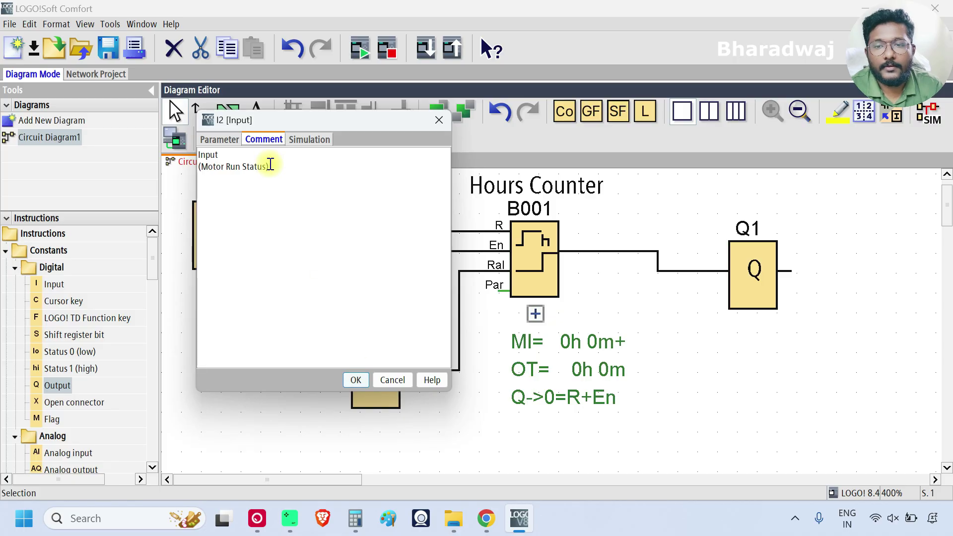
pyautogui.click(353, 381)
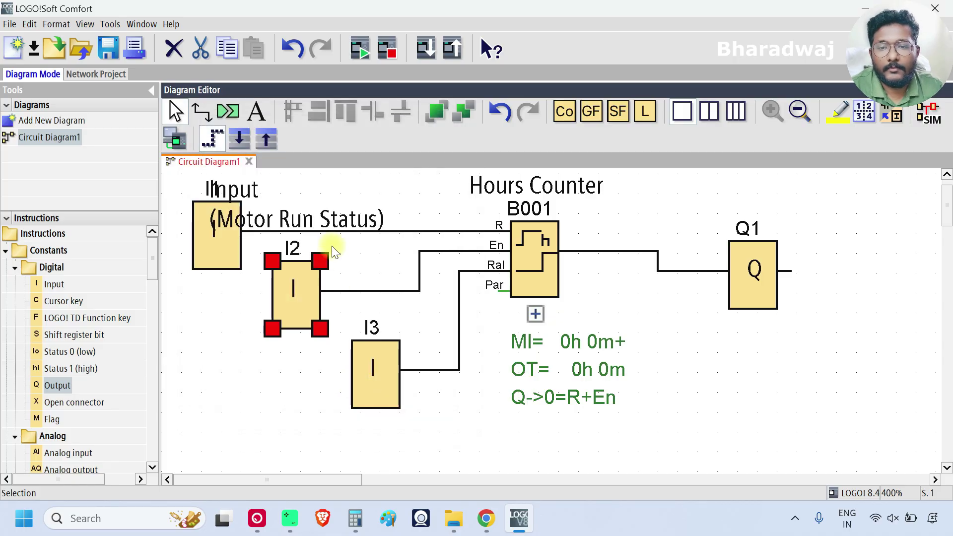
pyautogui.moveTo(324, 226); pyautogui.dragTo(290, 351)
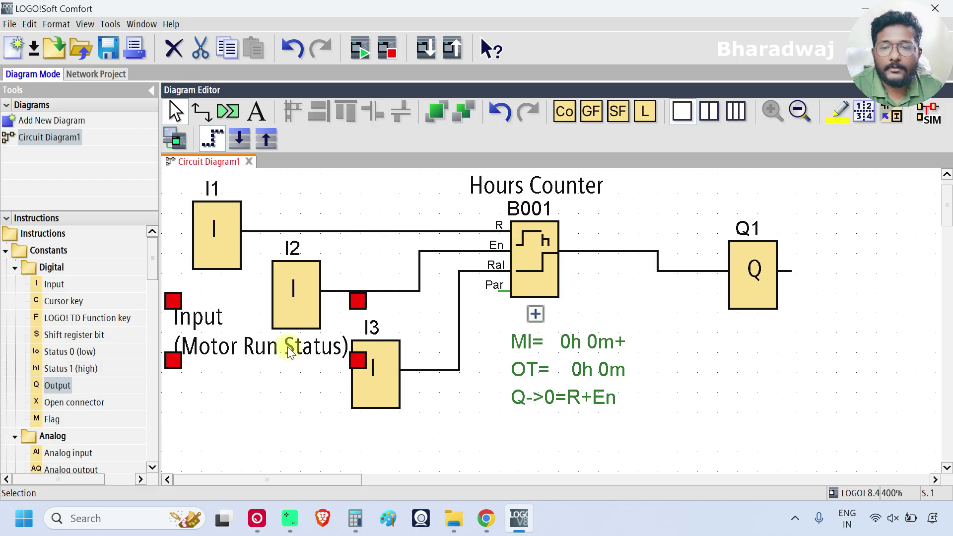
# Give input I3 the comment 'Reset ALL' and place it beside I3.
pyautogui.click(387, 365)
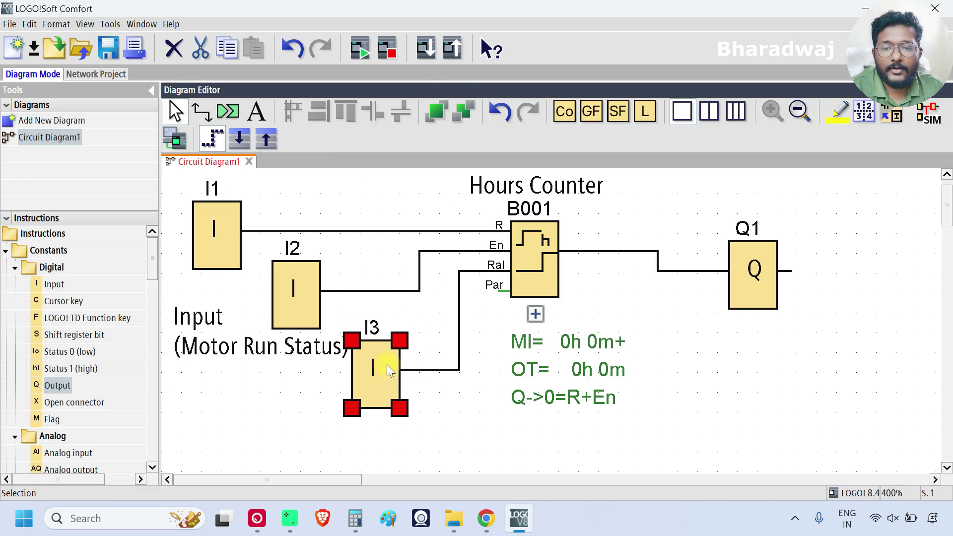
pyautogui.doubleClick(387, 369)
pyautogui.click(274, 138)
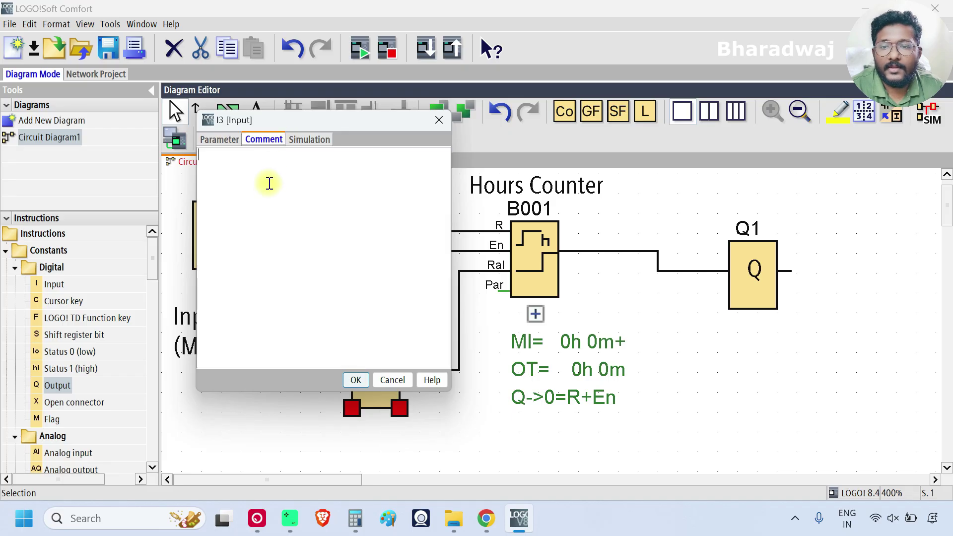
pyautogui.write('Reset ALL')
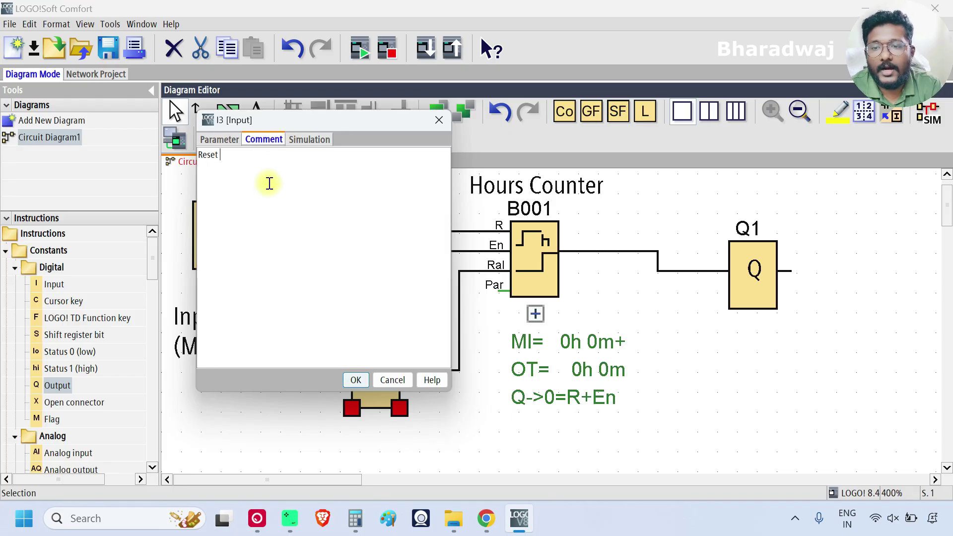
pyautogui.click(353, 382)
pyautogui.moveTo(392, 300); pyautogui.dragTo(466, 406)
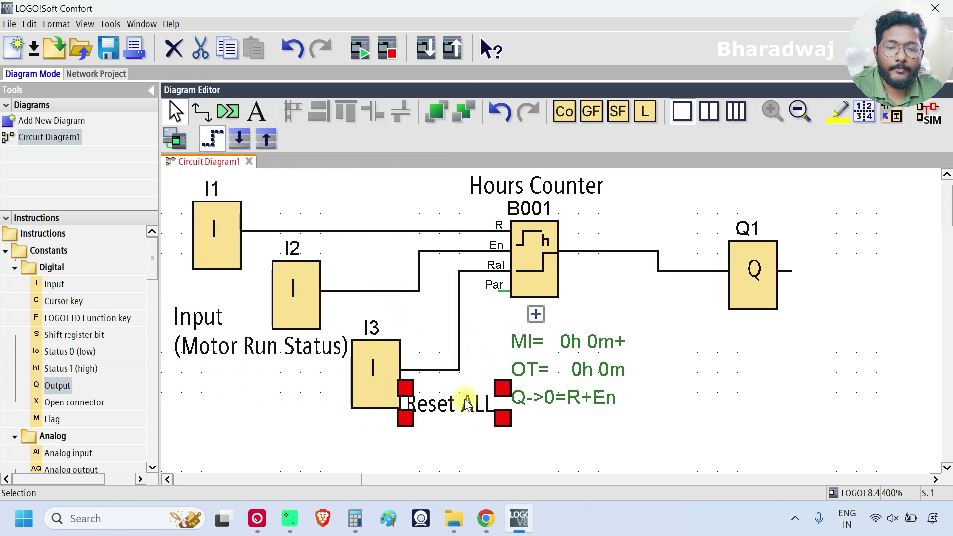
# Shift block B001 right and line Q1 up with its output wire.
pyautogui.click(539, 268)
pyautogui.moveTo(537, 263); pyautogui.dragTo(597, 263)
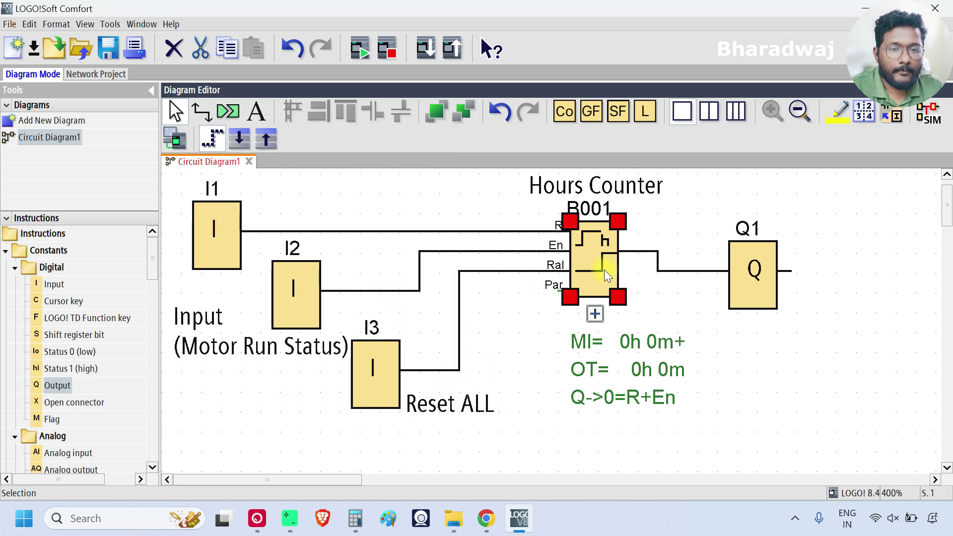
pyautogui.click(750, 277)
pyautogui.moveTo(749, 278); pyautogui.dragTo(764, 259)
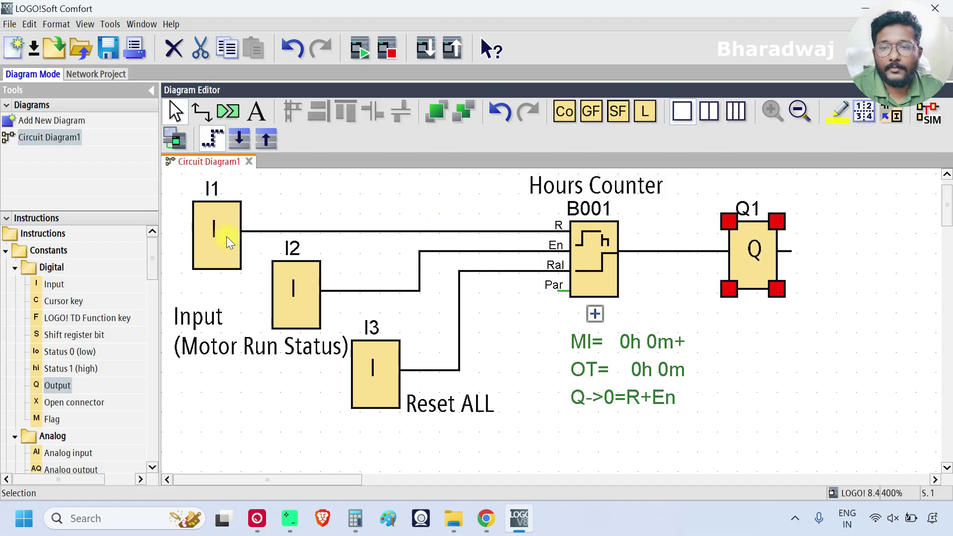
# Reposition input I1 near the top with its Reset comment on the wire.
pyautogui.moveTo(227, 236); pyautogui.dragTo(231, 265)
pyautogui.moveTo(226, 191); pyautogui.dragTo(276, 226)
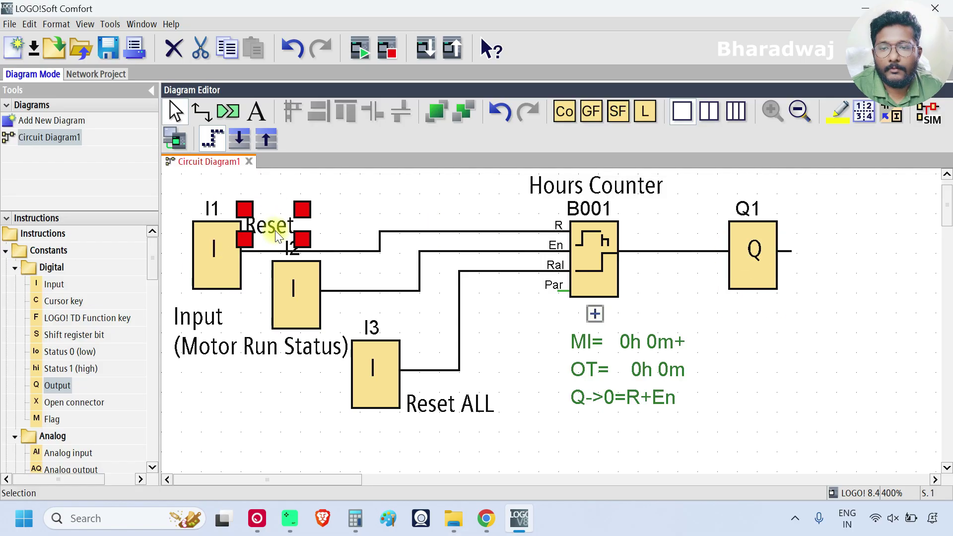
pyautogui.moveTo(225, 249); pyautogui.dragTo(205, 229)
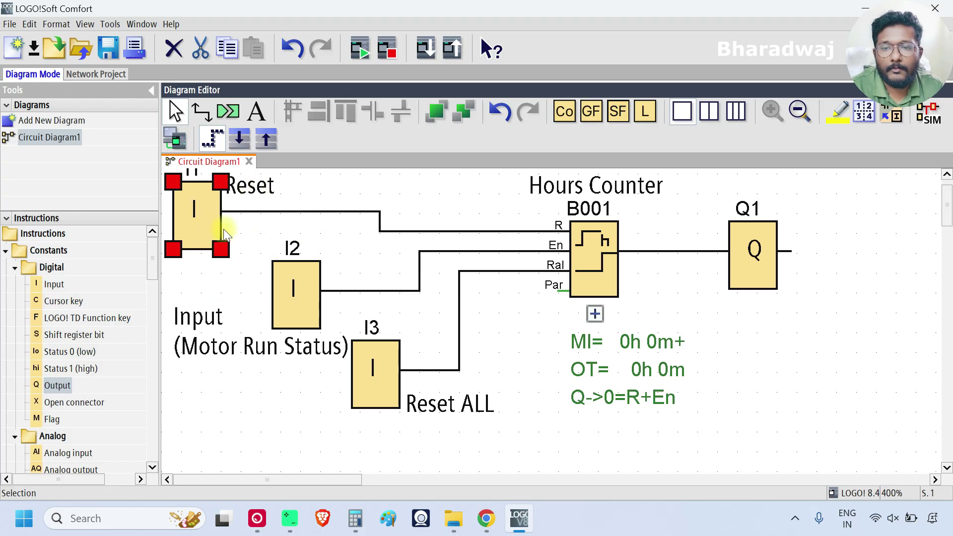
pyautogui.click(257, 190)
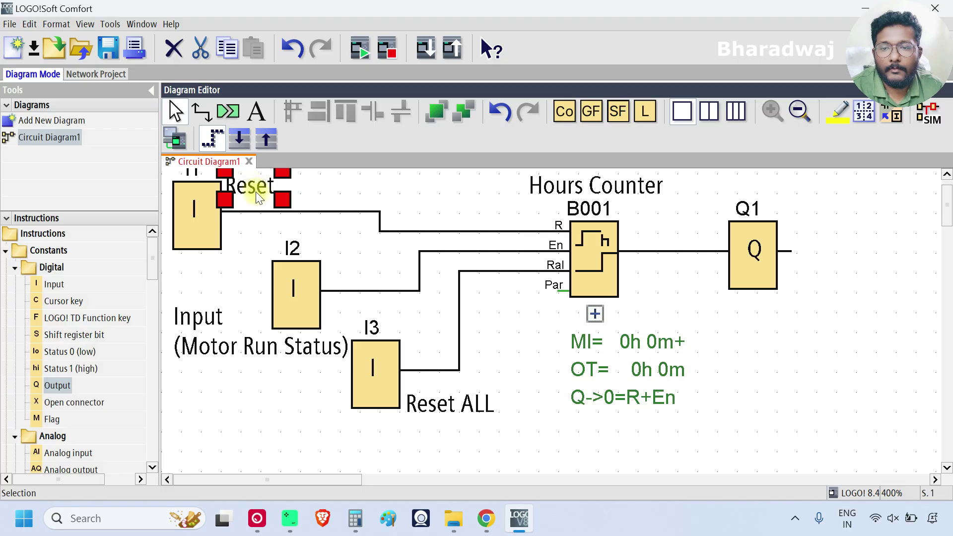
pyautogui.moveTo(258, 195); pyautogui.dragTo(254, 201)
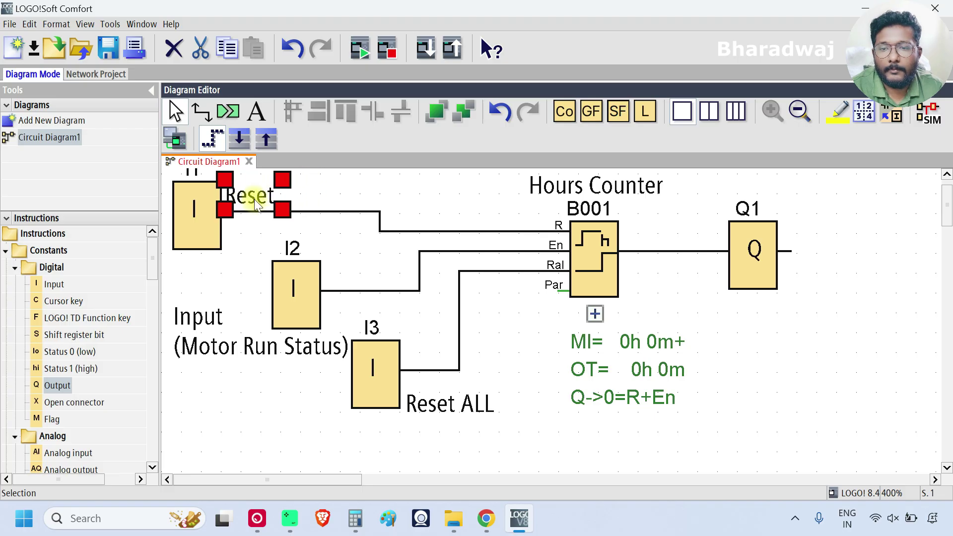
pyautogui.click(755, 358)
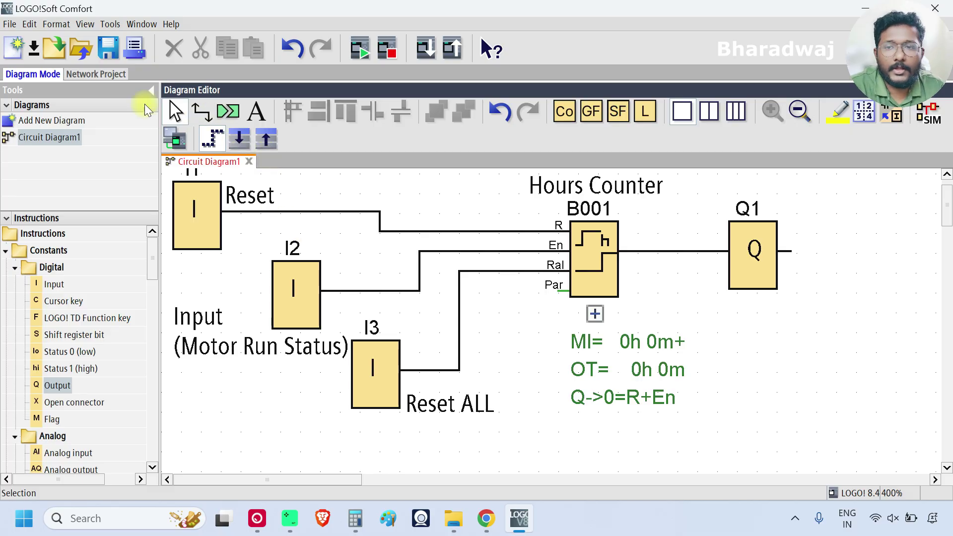
# Switch the diagram into simulation mode from the Tools menu.
pyautogui.click(106, 25)
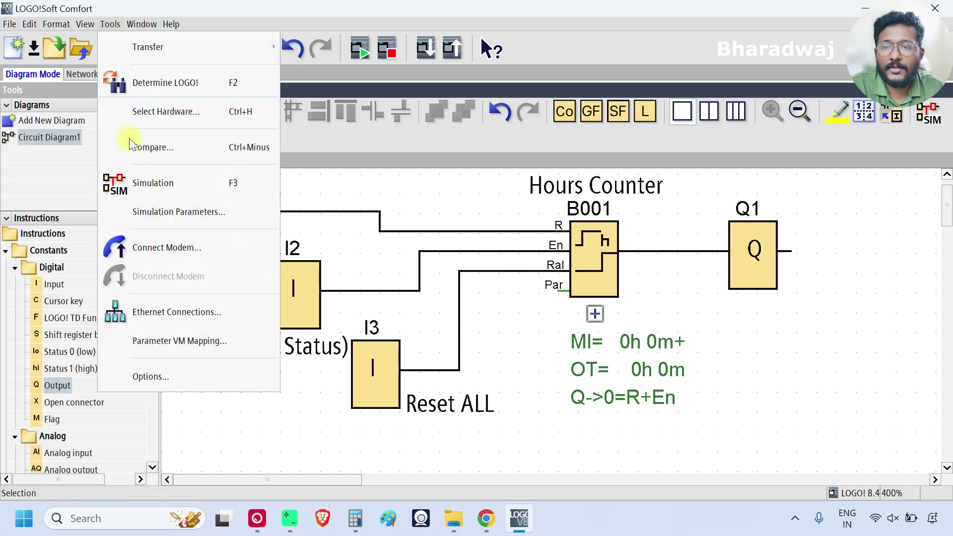
pyautogui.click(190, 180)
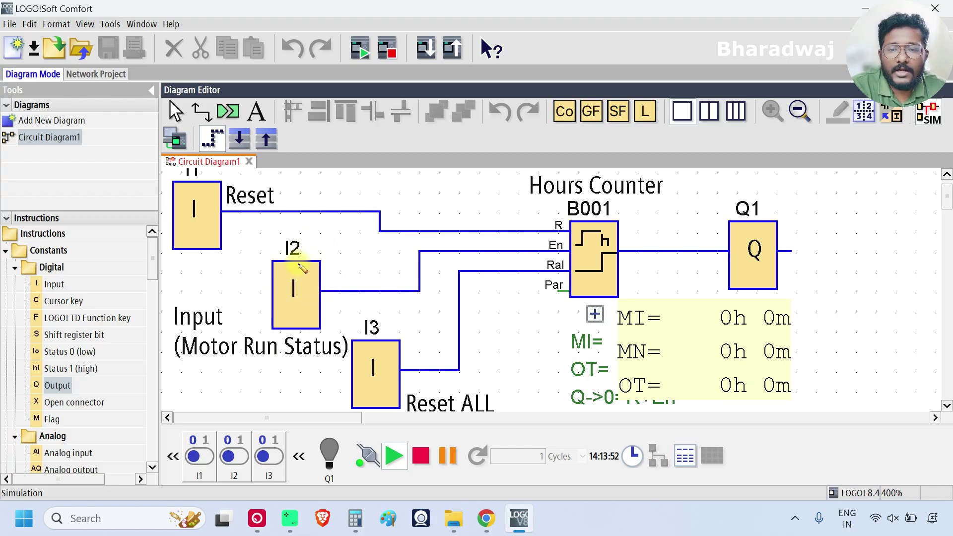
# Switch on input I2 and set the simulated clock to 14:16:11.
pyautogui.click(307, 283)
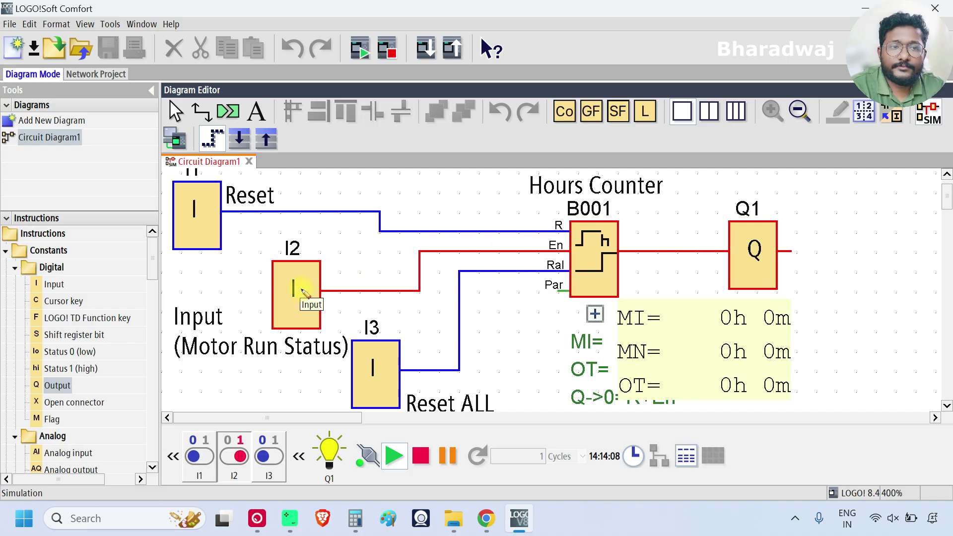
pyautogui.click(632, 455)
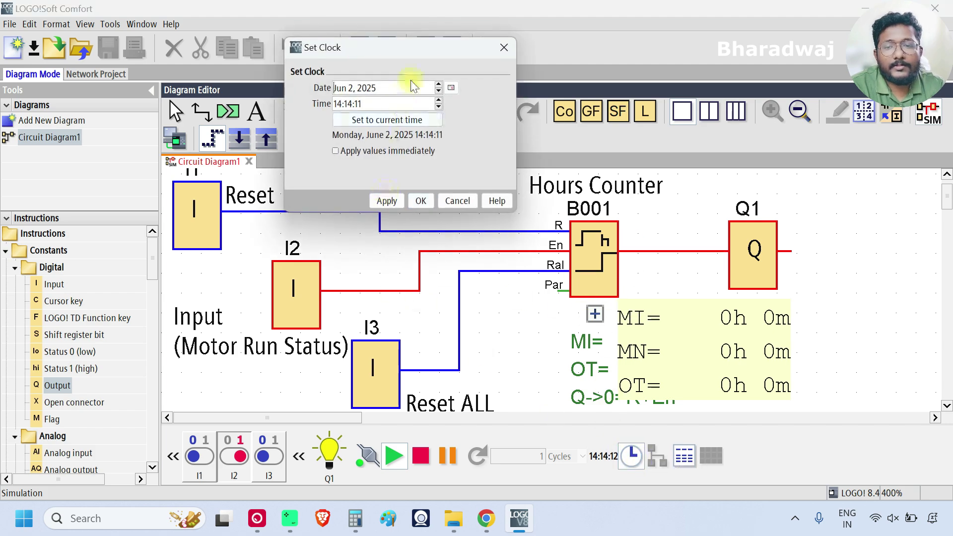
pyautogui.moveTo(422, 50); pyautogui.dragTo(320, 43)
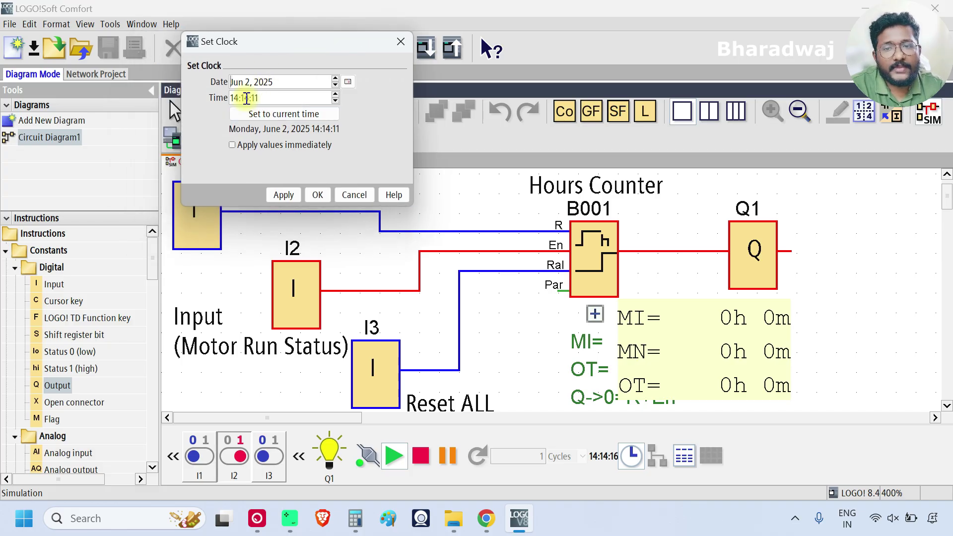
pyautogui.doubleClick(246, 98)
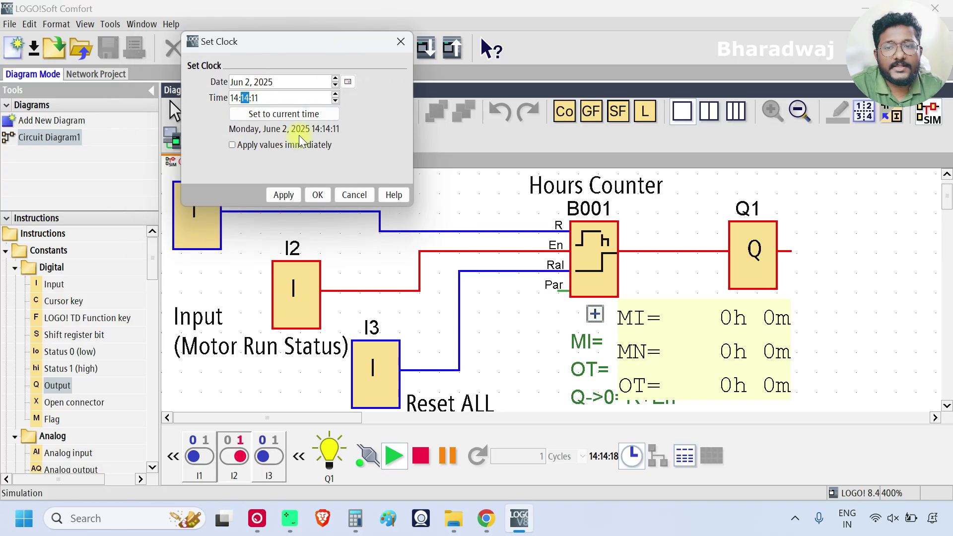
pyautogui.write('16')
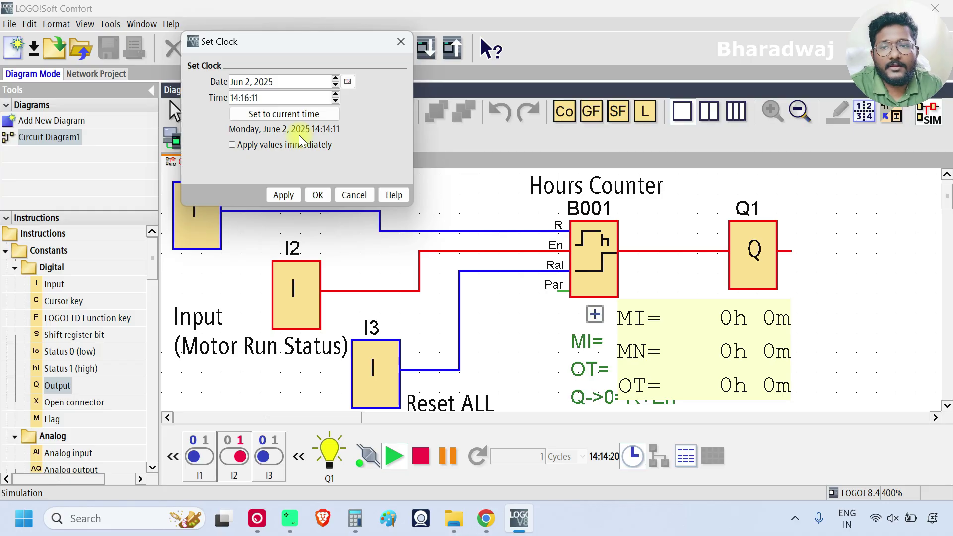
pyautogui.click(283, 195)
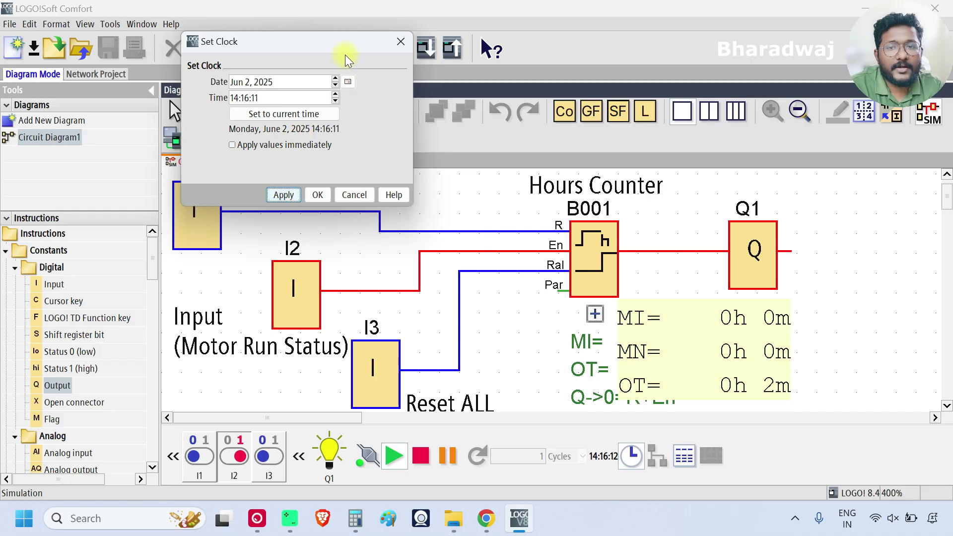
pyautogui.moveTo(343, 44); pyautogui.dragTo(324, 17)
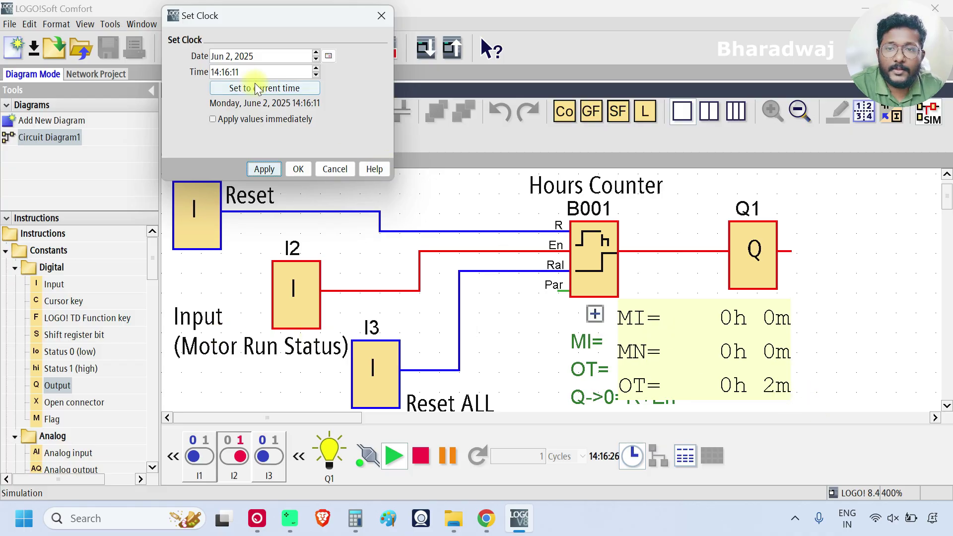
# Advance the simulated clock hour to 15:16:11, then switch input I2 off.
pyautogui.click(221, 71)
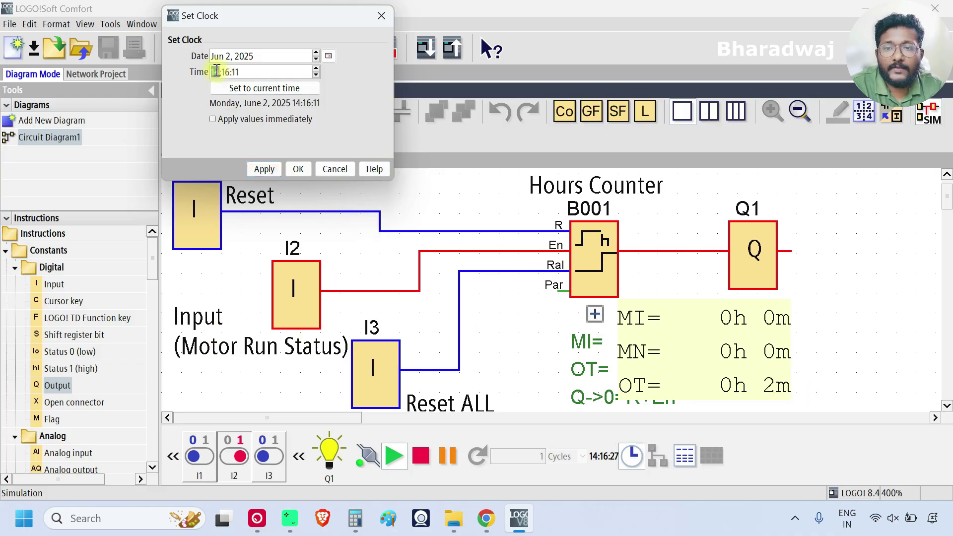
pyautogui.press('Up')
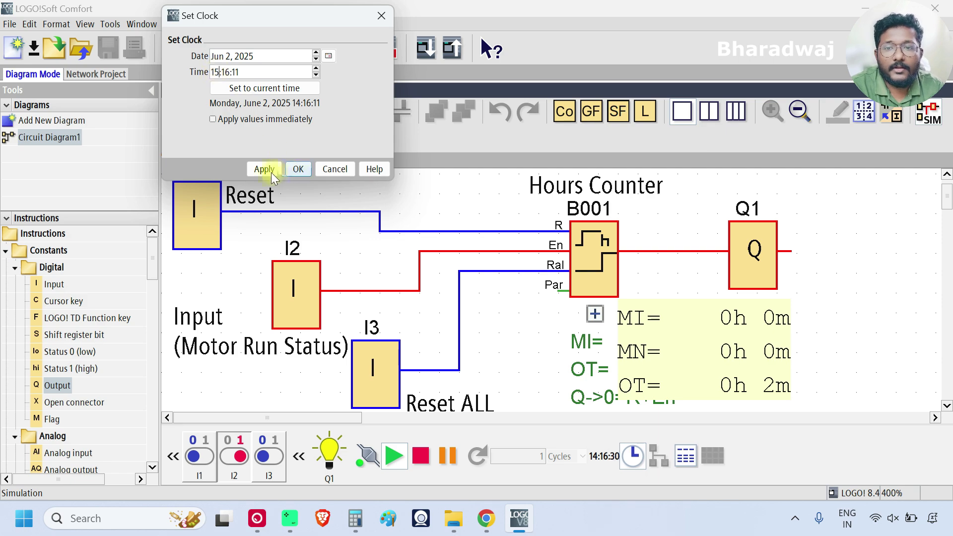
pyautogui.click(263, 168)
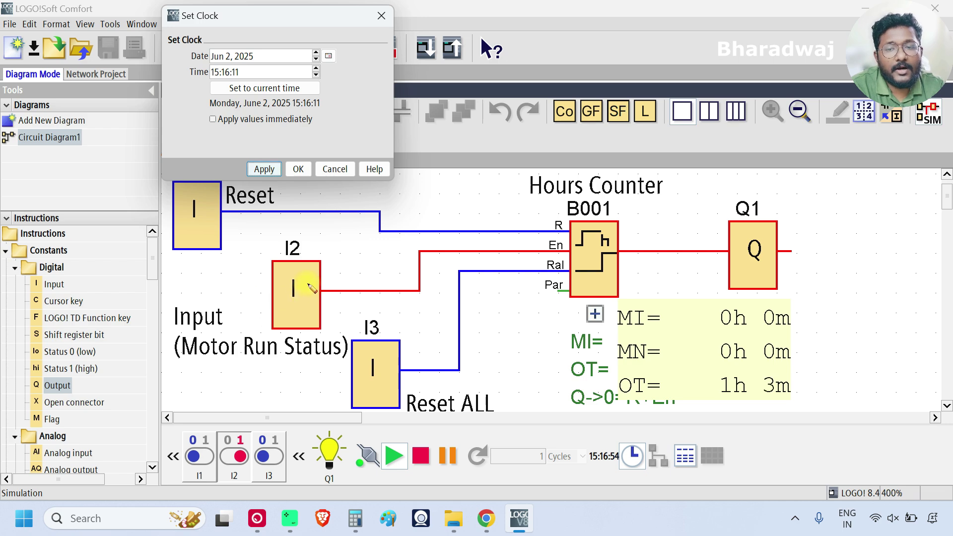
pyautogui.click(310, 288)
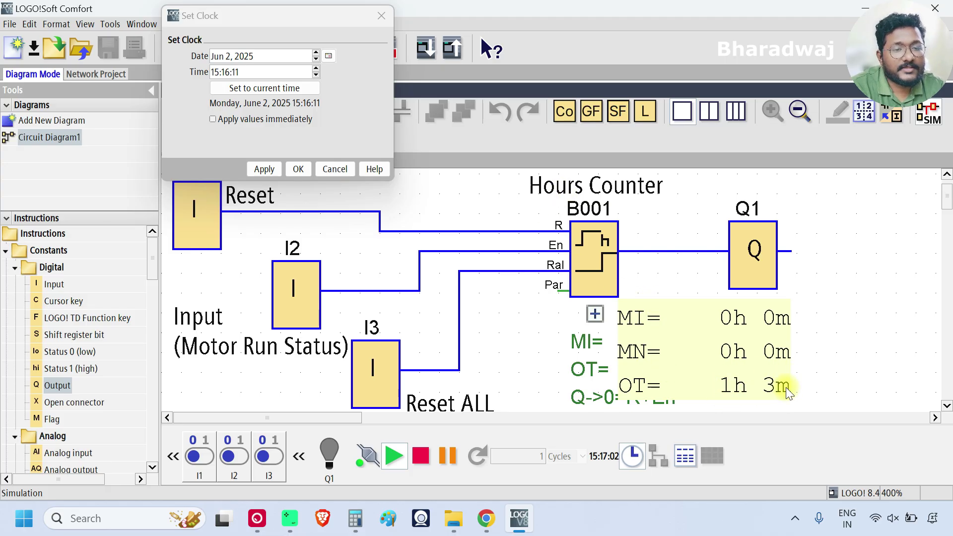
# Set the simulated clock to 16:16:11 with I2 off.
pyautogui.doubleClick(216, 72)
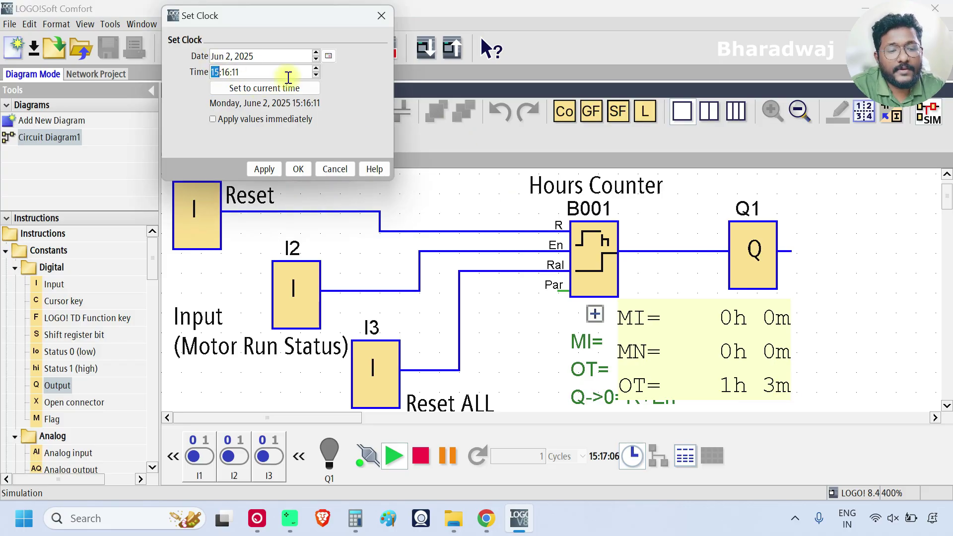
pyautogui.write('16')
pyautogui.click(264, 169)
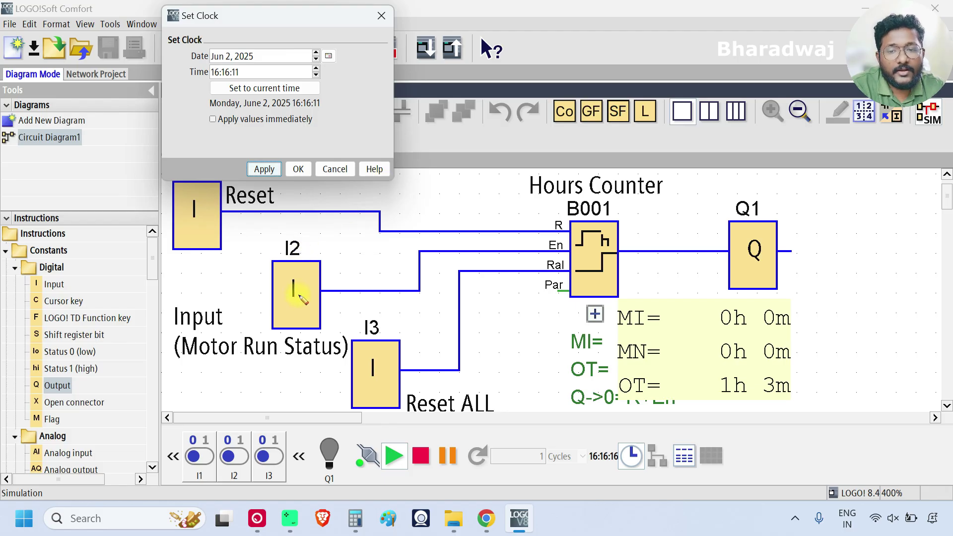
# Switch I2 back on, set the clock to 16:50:11, and close the clock settings.
pyautogui.click(300, 297)
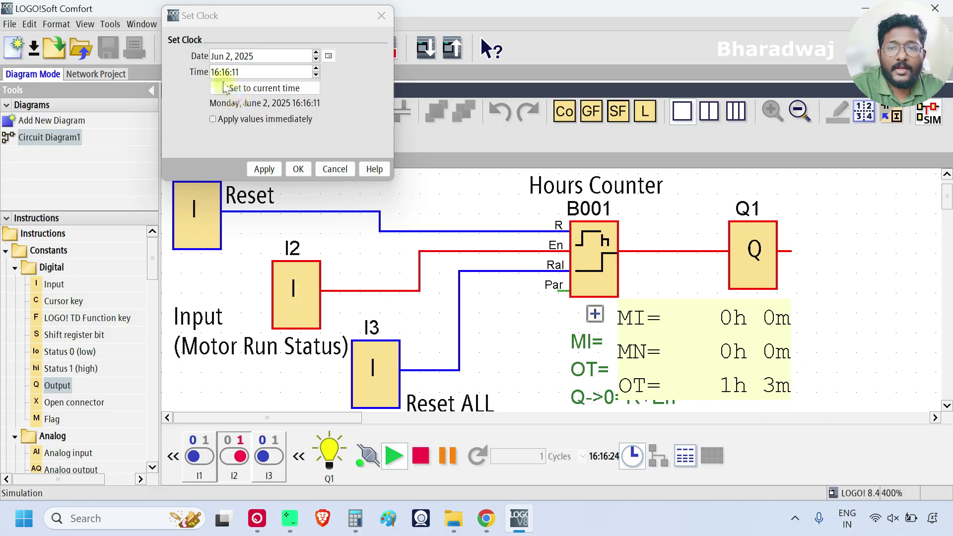
pyautogui.click(226, 71)
pyautogui.doubleClick(226, 71)
pyautogui.write('5')
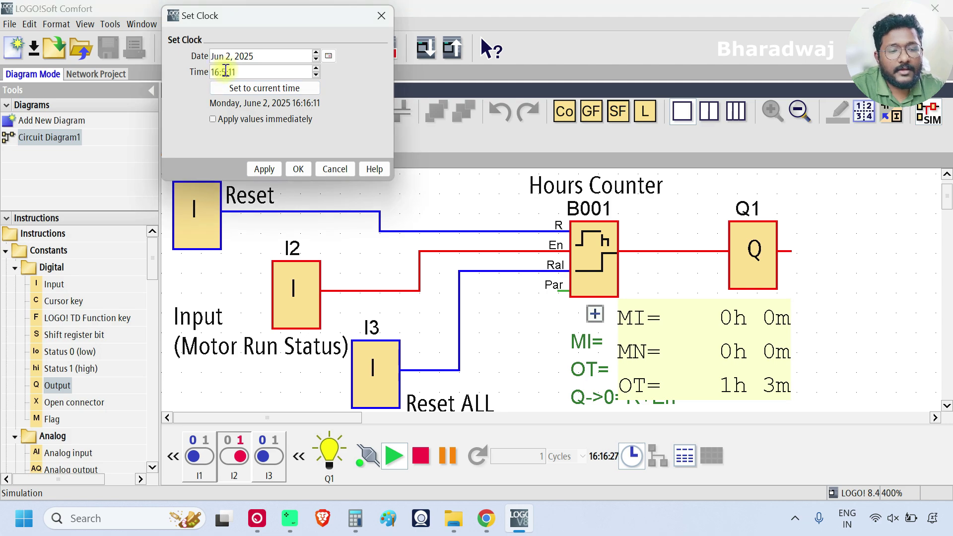
pyautogui.write('0')
pyautogui.click(264, 169)
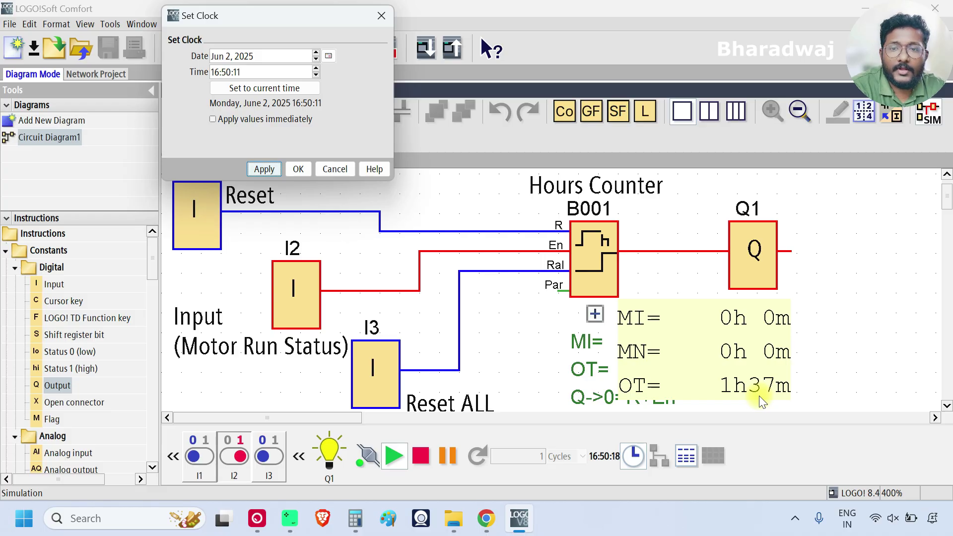
pyautogui.click(299, 169)
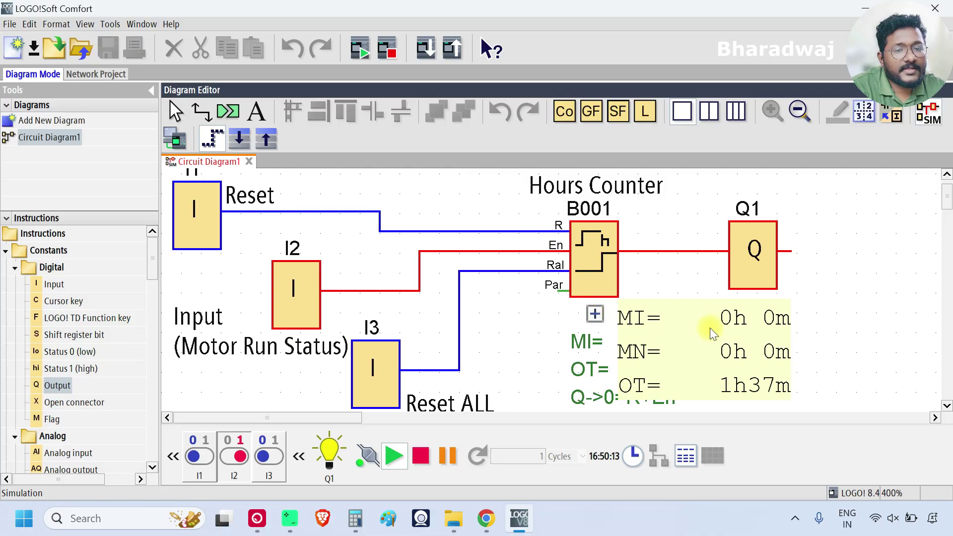
# Enter a 5-hour maintenance interval in Hours Counter B001's block properties.
pyautogui.rightClick(589, 249)
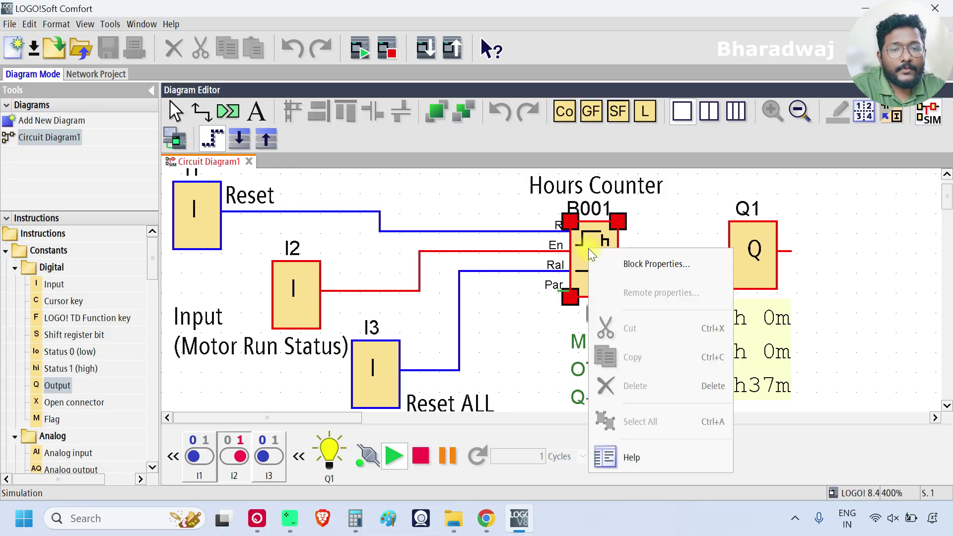
pyautogui.click(644, 274)
pyautogui.moveTo(371, 73); pyautogui.dragTo(437, 60)
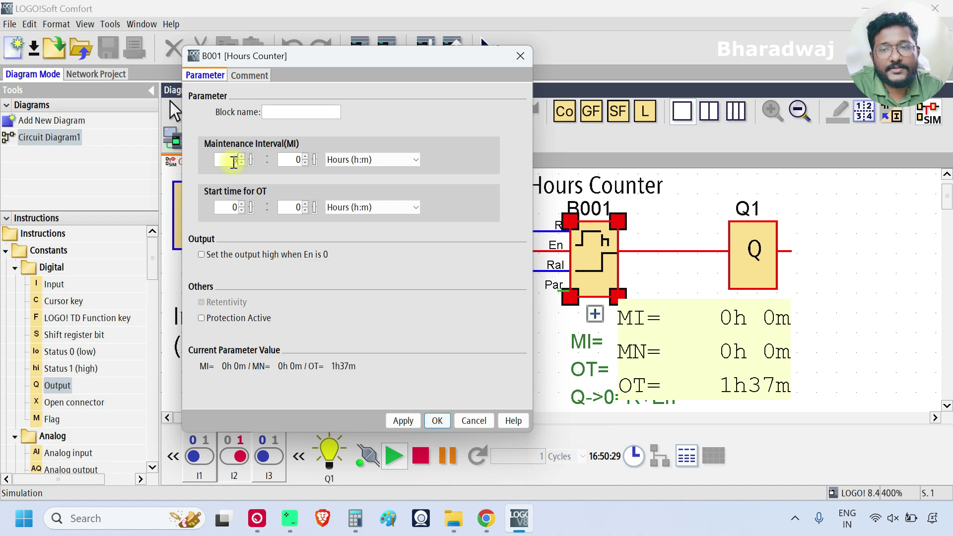
pyautogui.write('5')
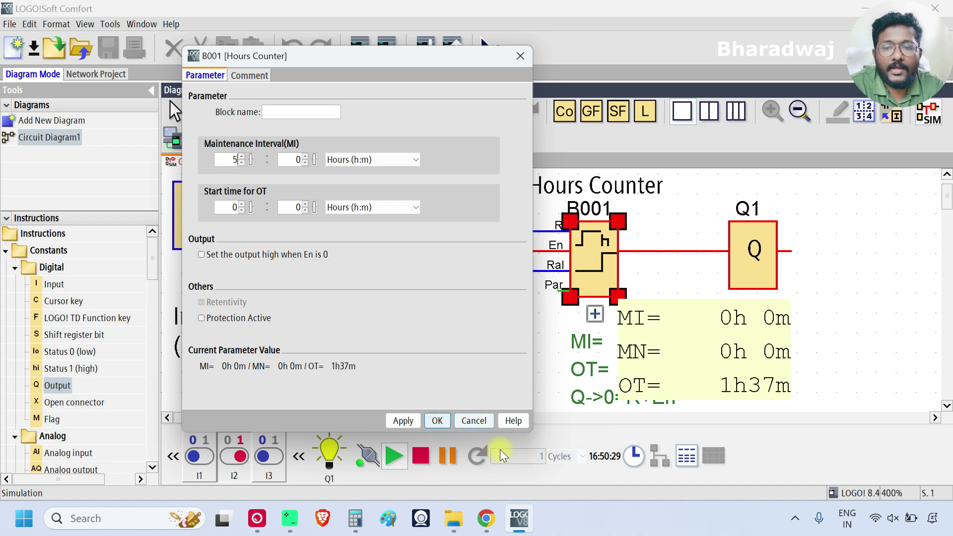
pyautogui.click(436, 420)
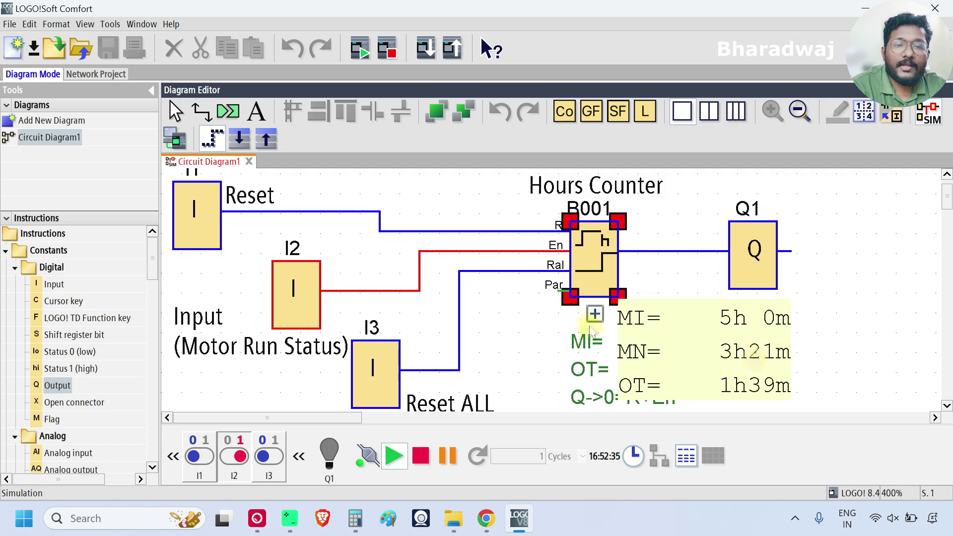
# Set the simulated clock time to 01:52:38.
pyautogui.click(633, 456)
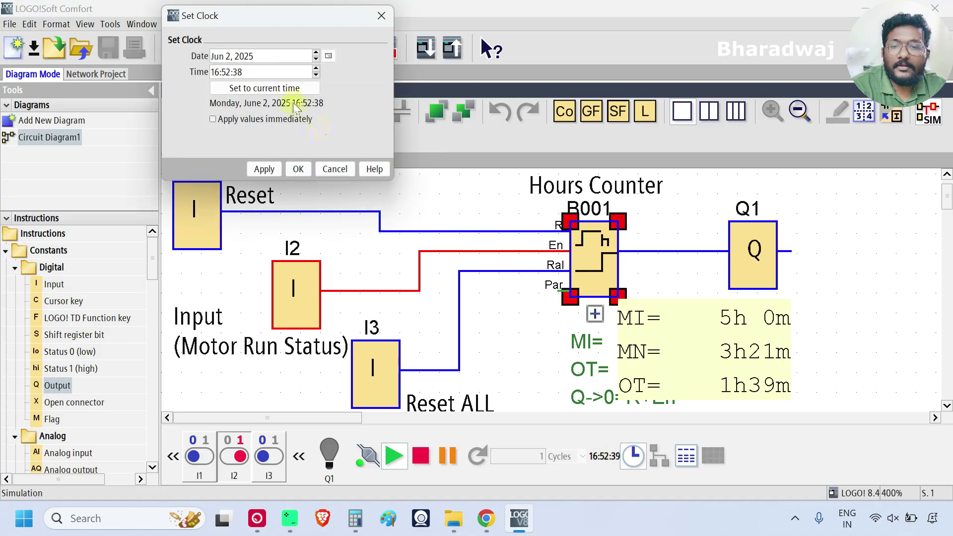
pyautogui.doubleClick(219, 74)
pyautogui.write('1')
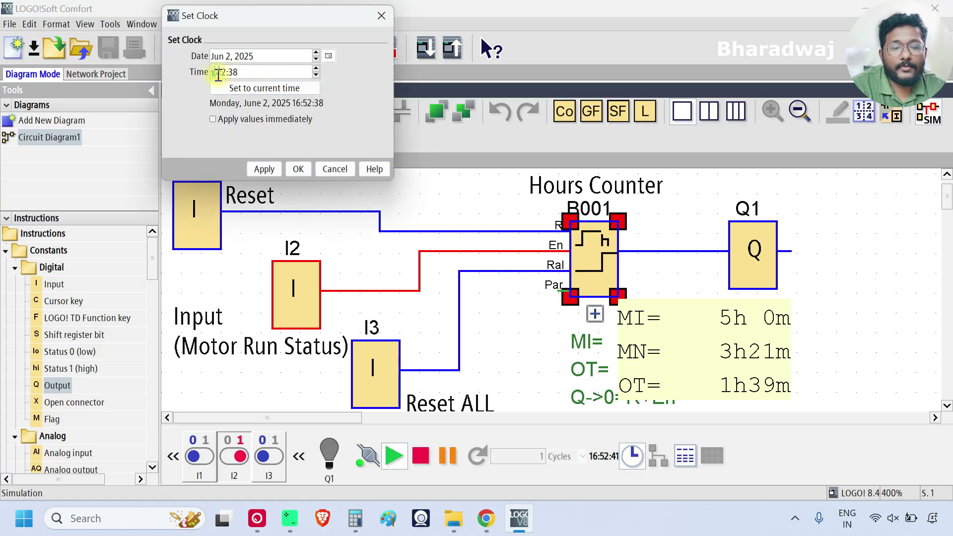
pyautogui.click(263, 173)
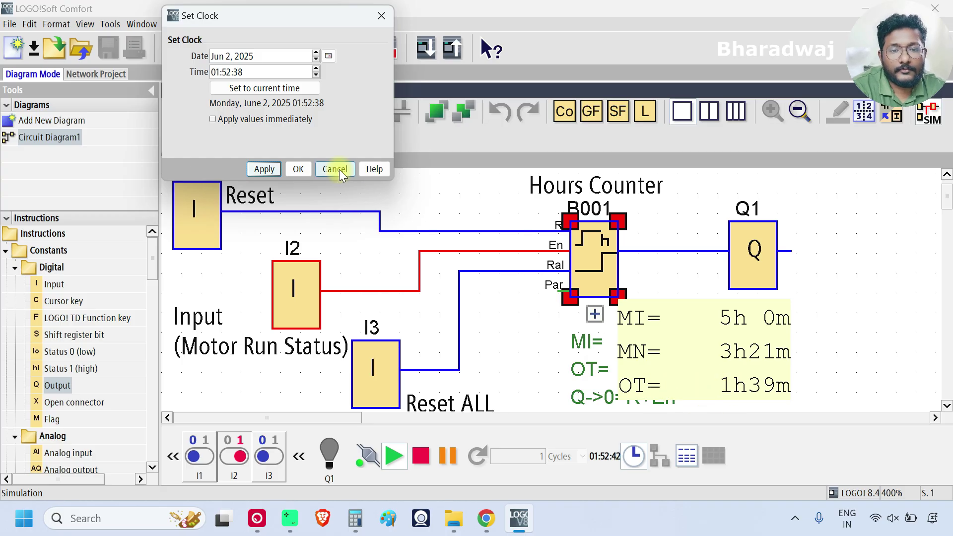
# Advance the simulated clock to 17:52:38, then to 18:52:38.
pyautogui.click(215, 72)
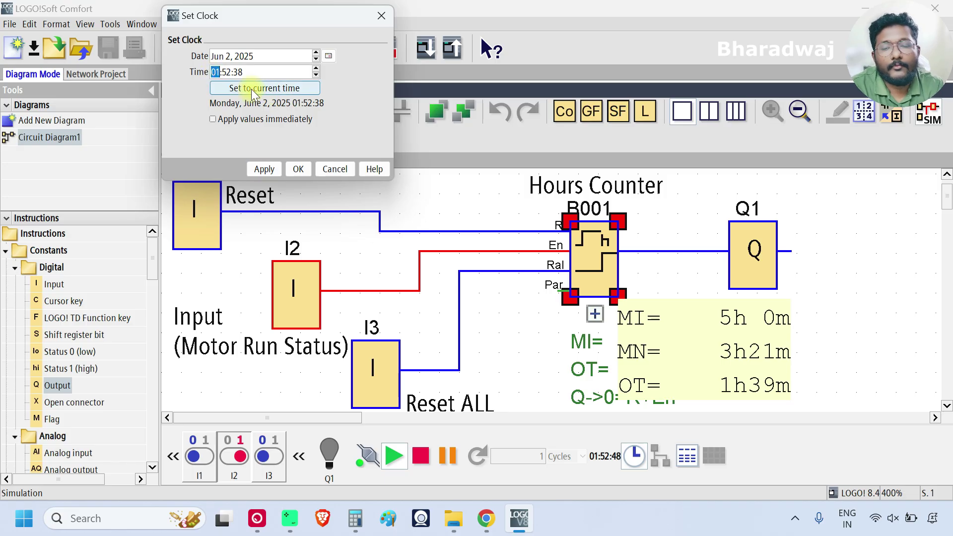
pyautogui.write('17')
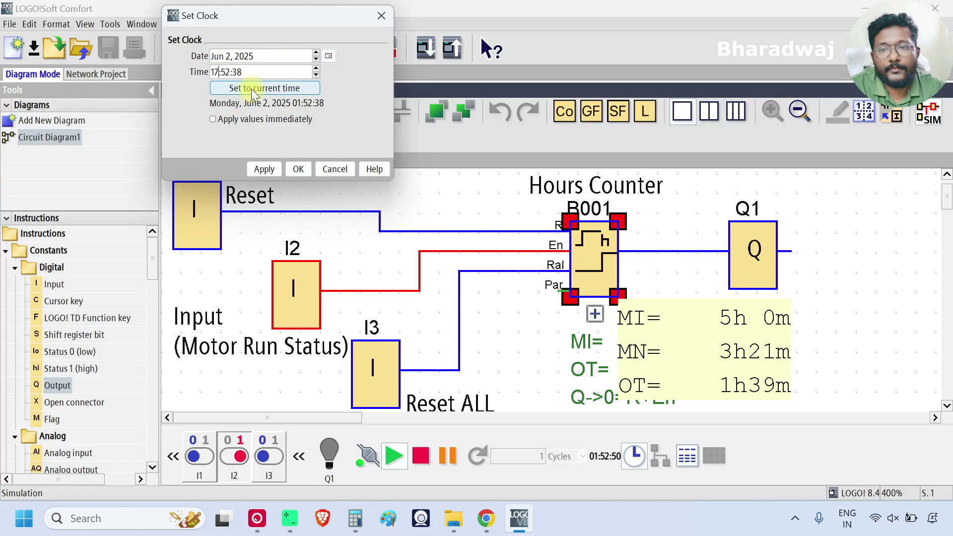
pyautogui.click(272, 168)
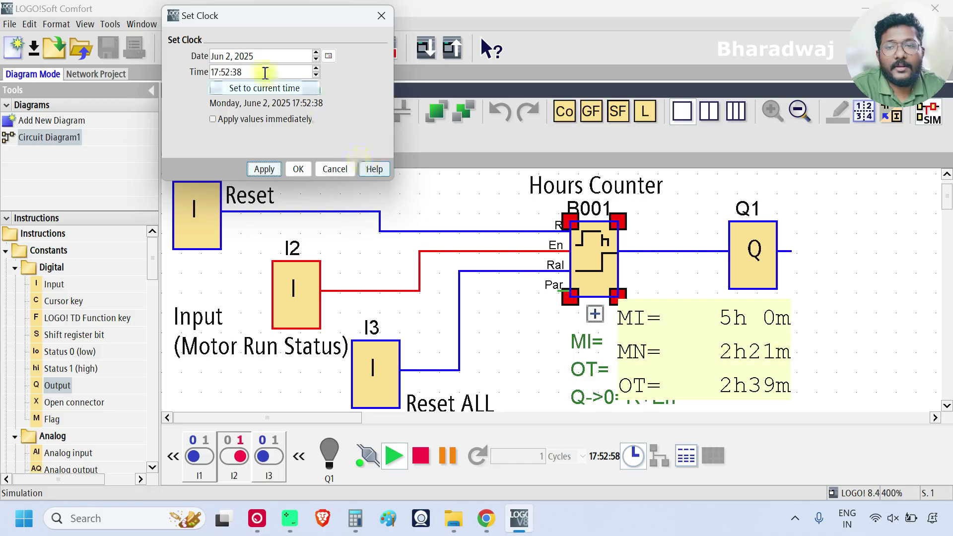
pyautogui.click(217, 73)
pyautogui.press('Delete')
pyautogui.press('Delete')
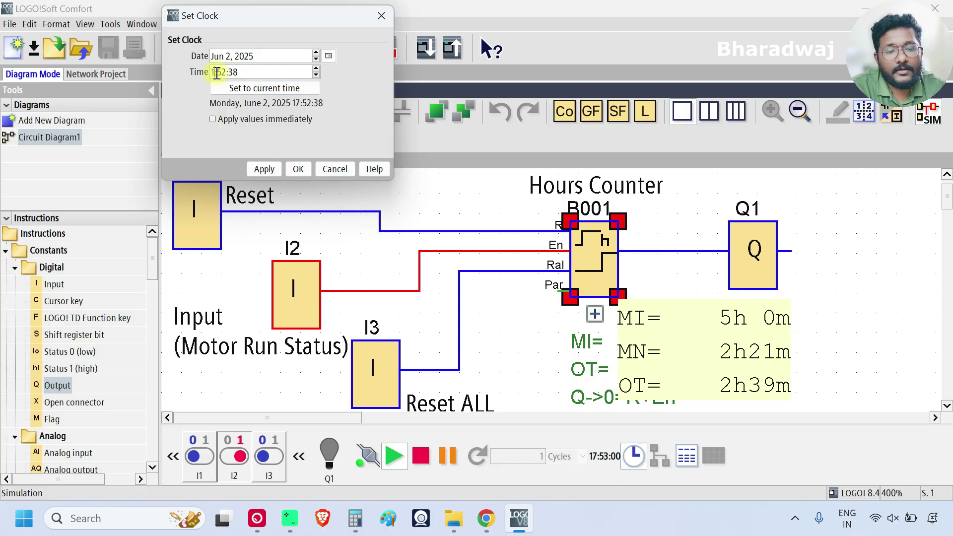
pyautogui.write('18')
pyautogui.click(264, 169)
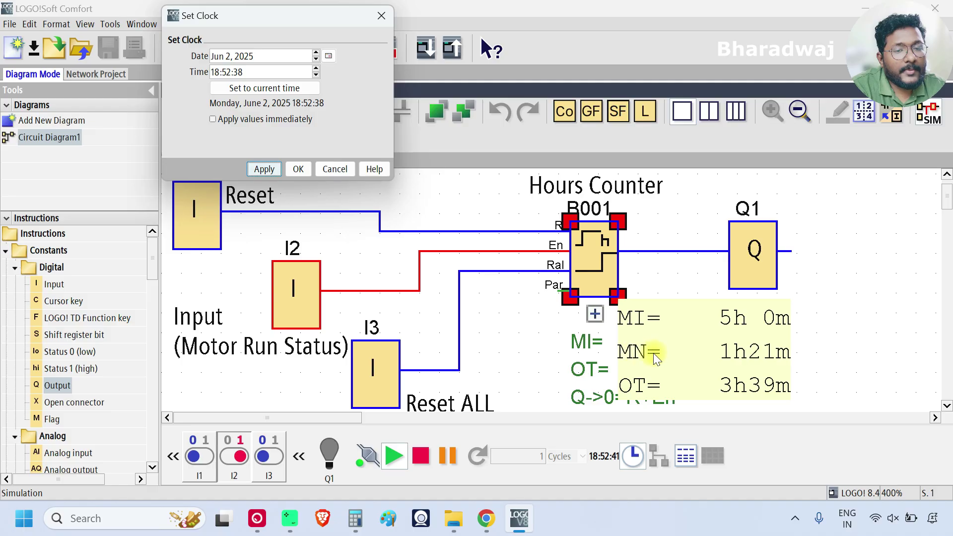
# Advance the clock to 19:52:38, then enter hour 20 and minutes 14.
pyautogui.doubleClick(215, 73)
pyautogui.write('19')
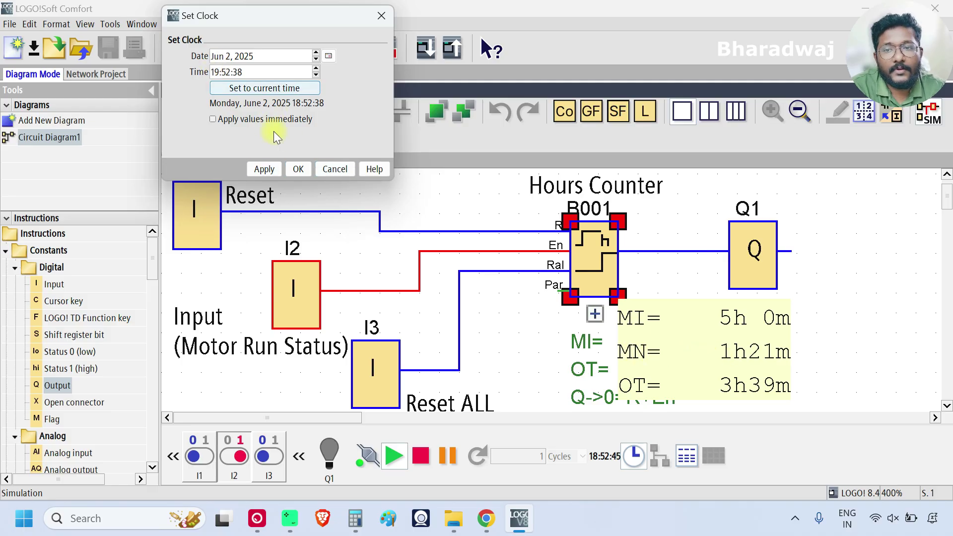
pyautogui.click(265, 169)
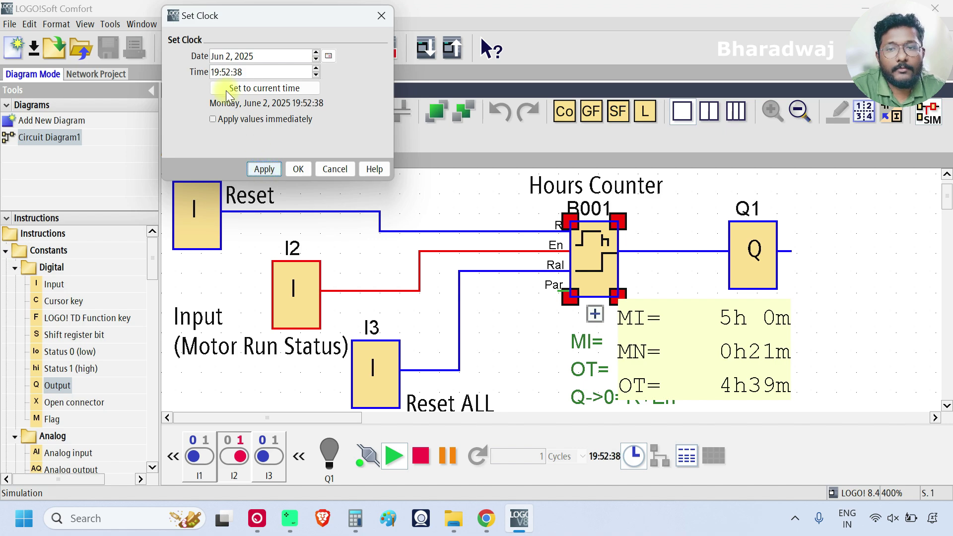
pyautogui.doubleClick(217, 72)
pyautogui.write('20')
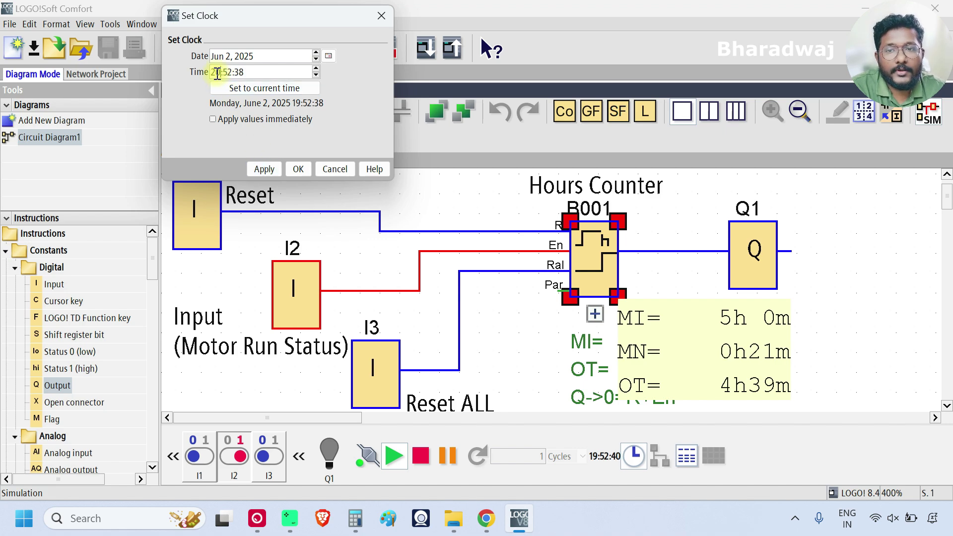
pyautogui.doubleClick(228, 73)
pyautogui.write('1')
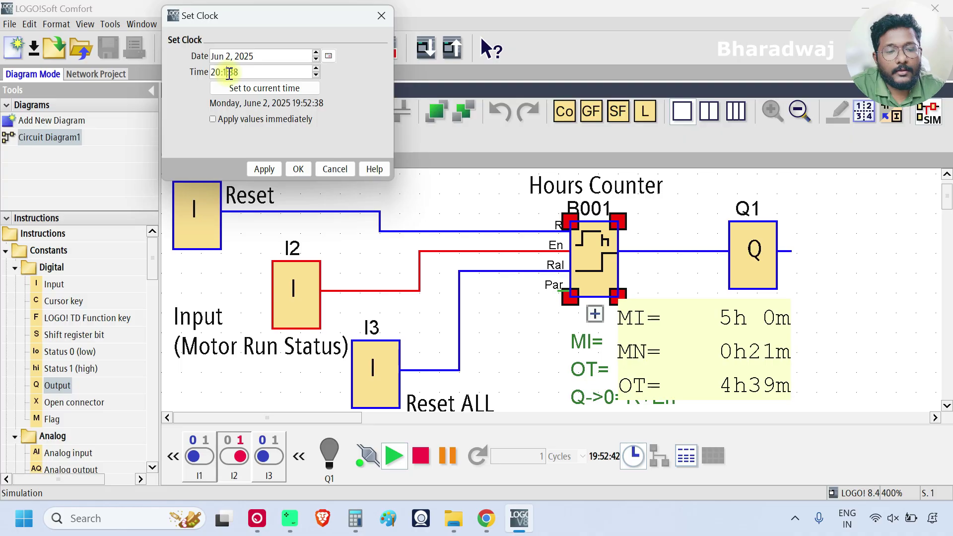
pyautogui.write('4')
# Apply 20:14:38, then advance the simulated clock to 21:14:38.
pyautogui.click(263, 169)
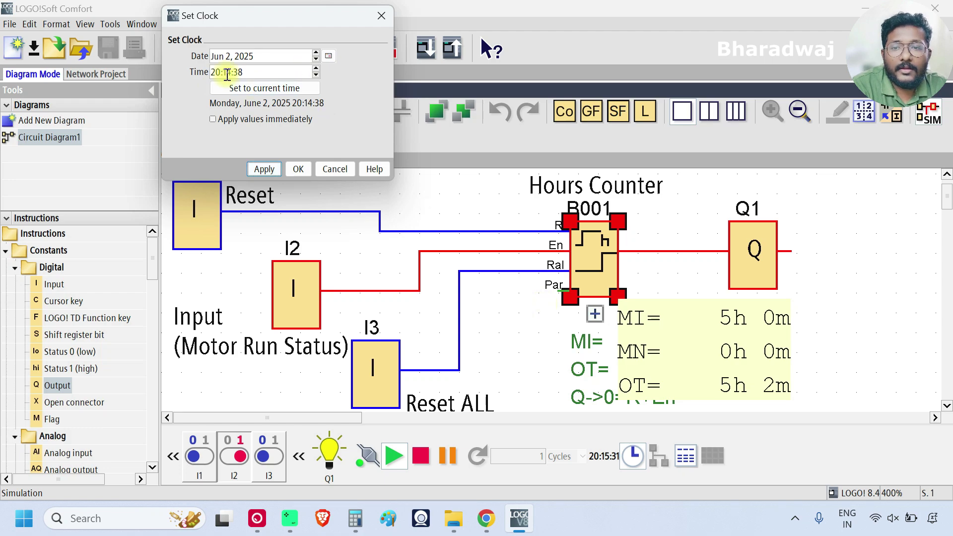
pyautogui.click(216, 72)
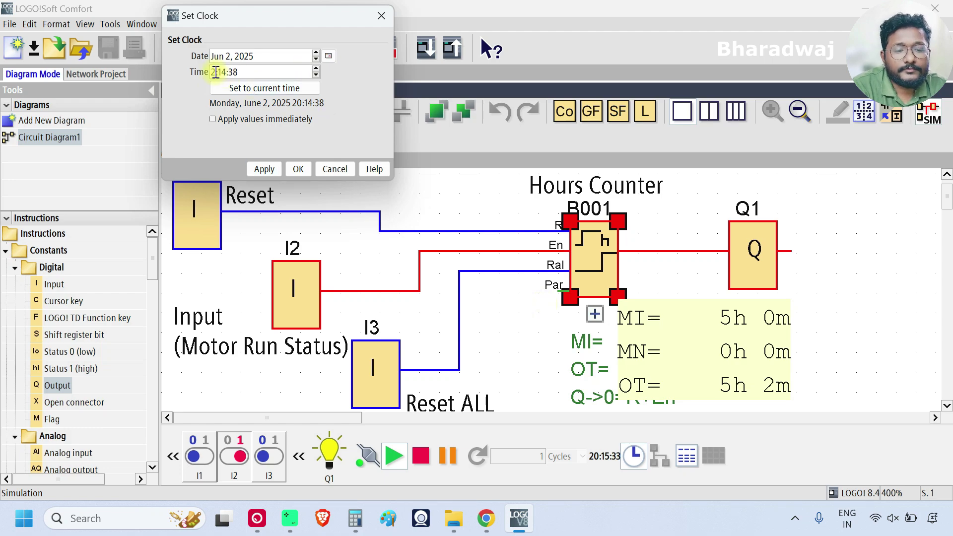
pyautogui.write('21')
pyautogui.click(264, 168)
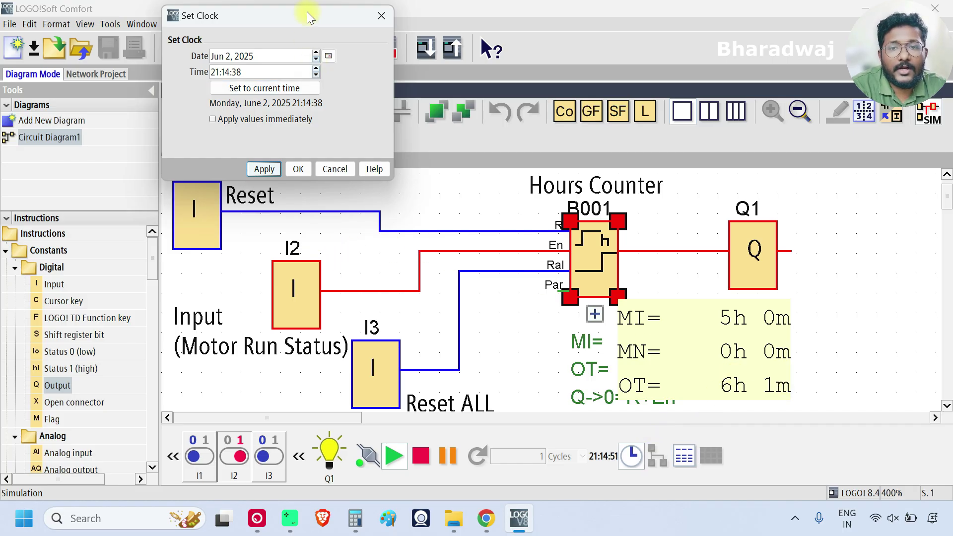
pyautogui.moveTo(306, 11); pyautogui.dragTo(340, 14)
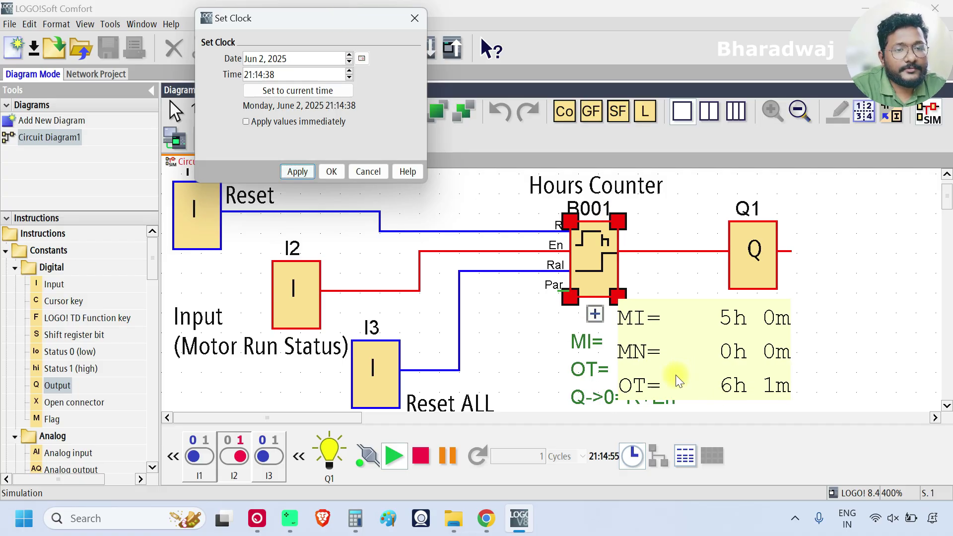
# Close the clock settings and cycle motor run input I2 off and back on.
pyautogui.click(356, 174)
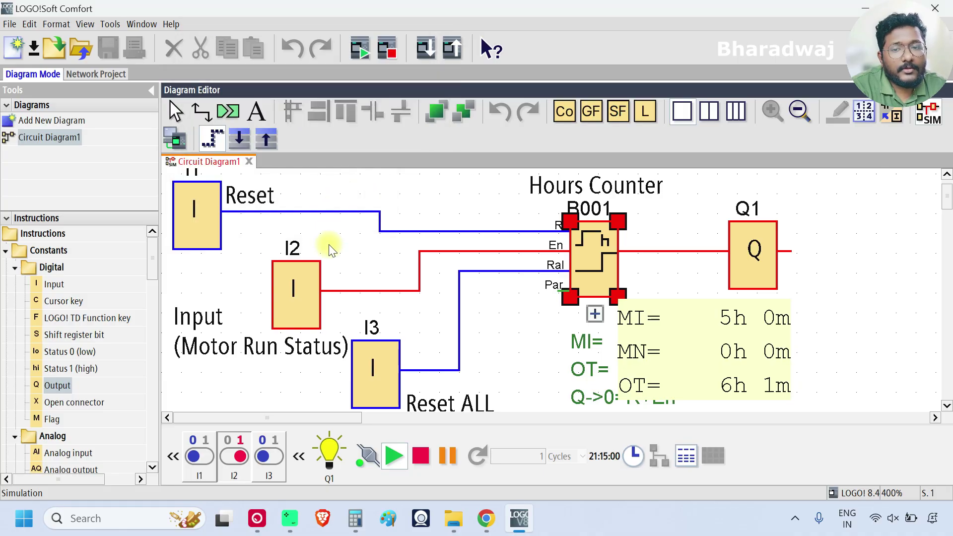
pyautogui.click(318, 270)
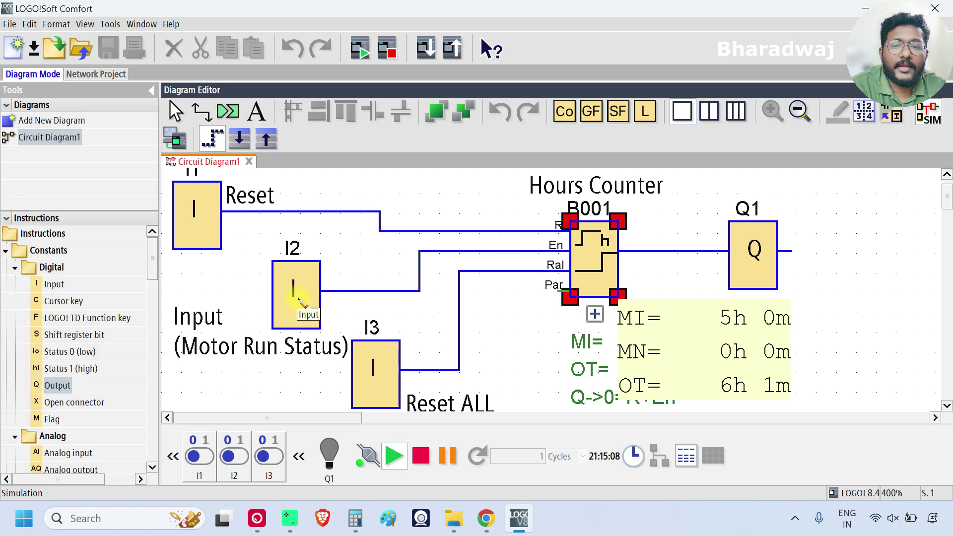
pyautogui.click(299, 301)
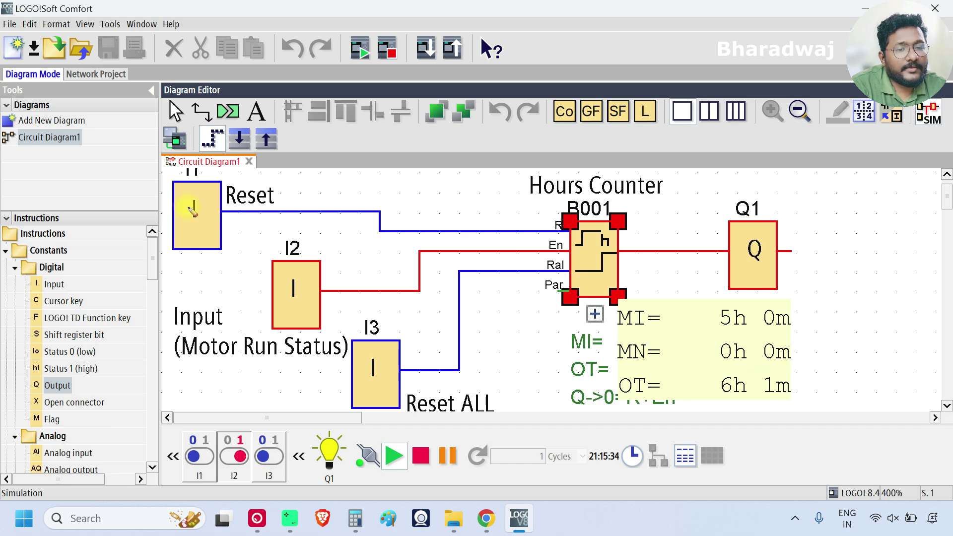
# Pulse Reset input I1 so remaining maintenance time returns to 5h 0m while OT stays 6h 1m.
pyautogui.click(198, 216)
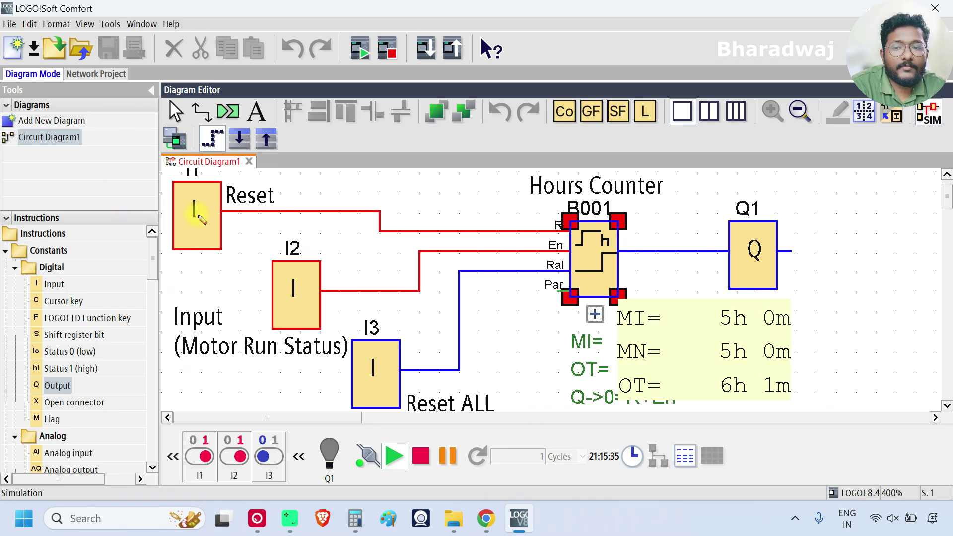
pyautogui.click(214, 196)
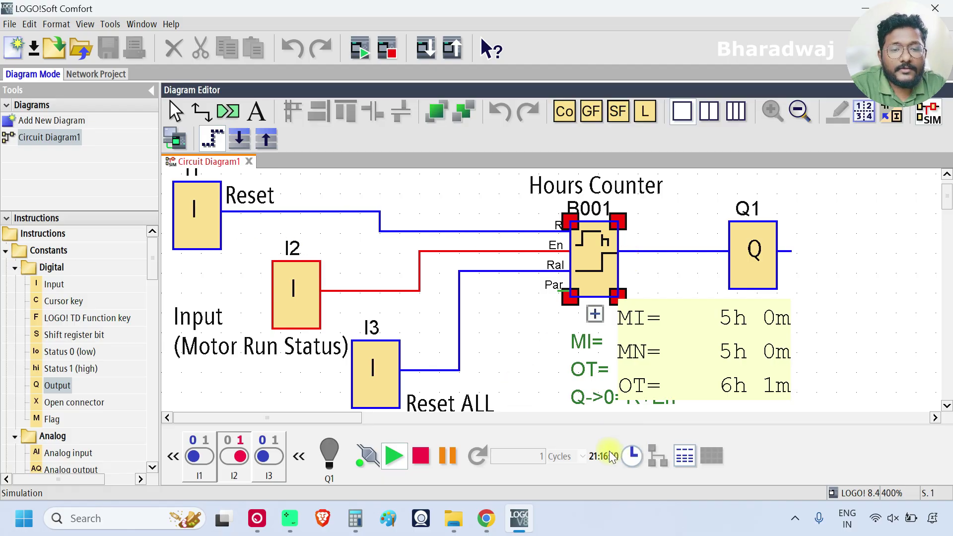
pyautogui.click(633, 455)
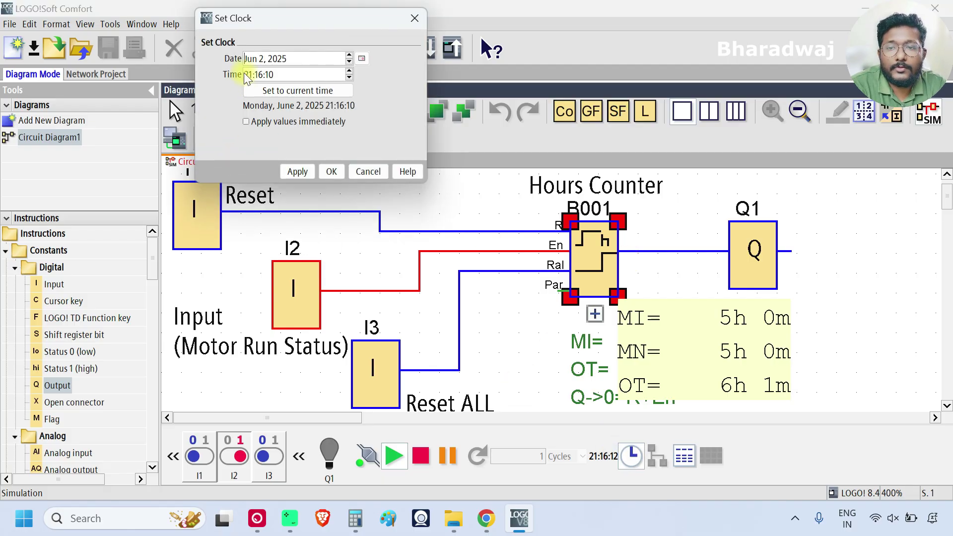
# Advance the simulation clock to 23:16:10, then 23:50:10, and switch on Reset ALL input I3.
pyautogui.click(248, 74)
pyautogui.write('23')
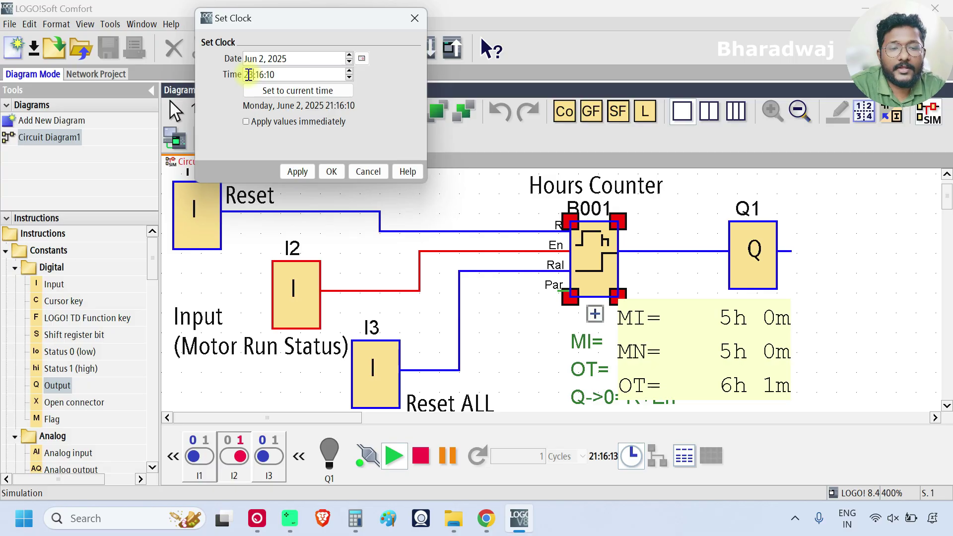
pyautogui.click(297, 172)
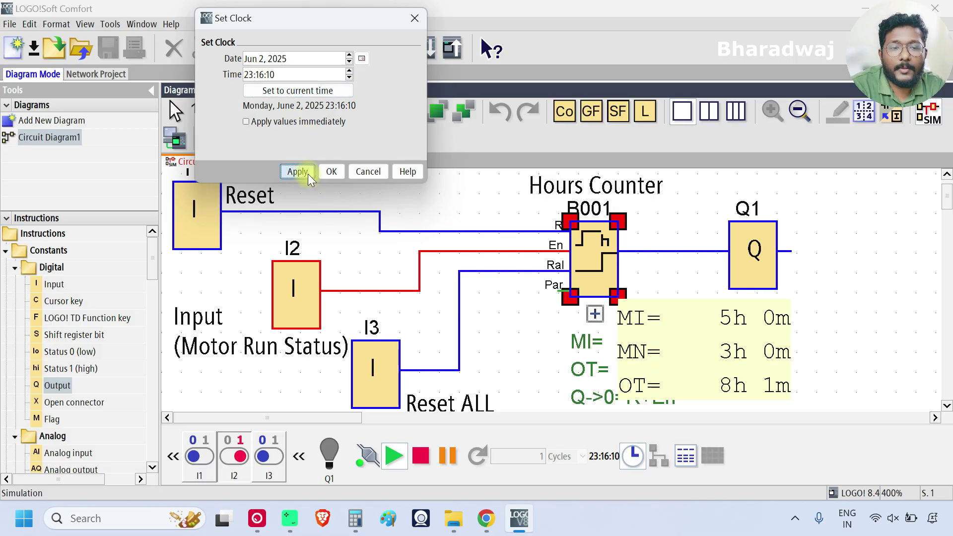
pyautogui.click(259, 74)
pyautogui.write('5')
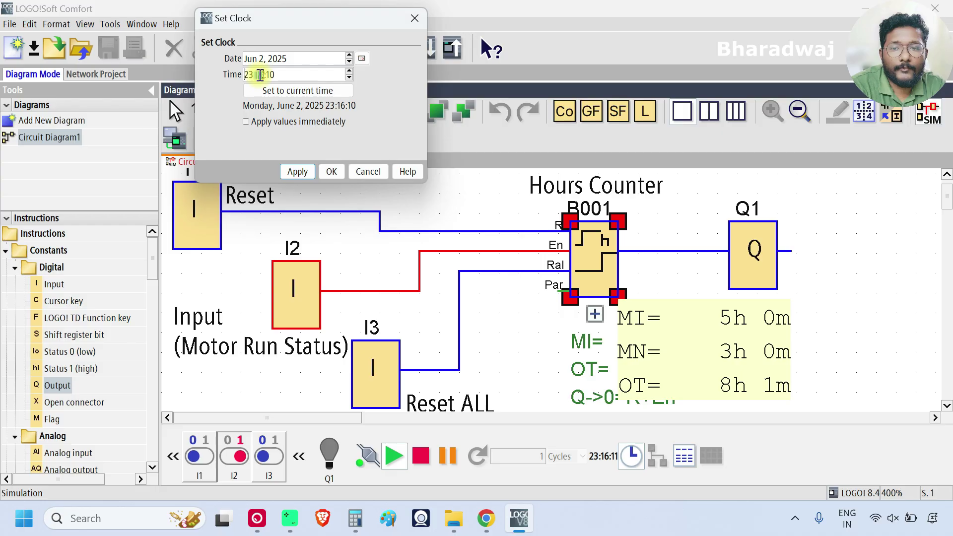
pyautogui.write('0')
pyautogui.click(298, 172)
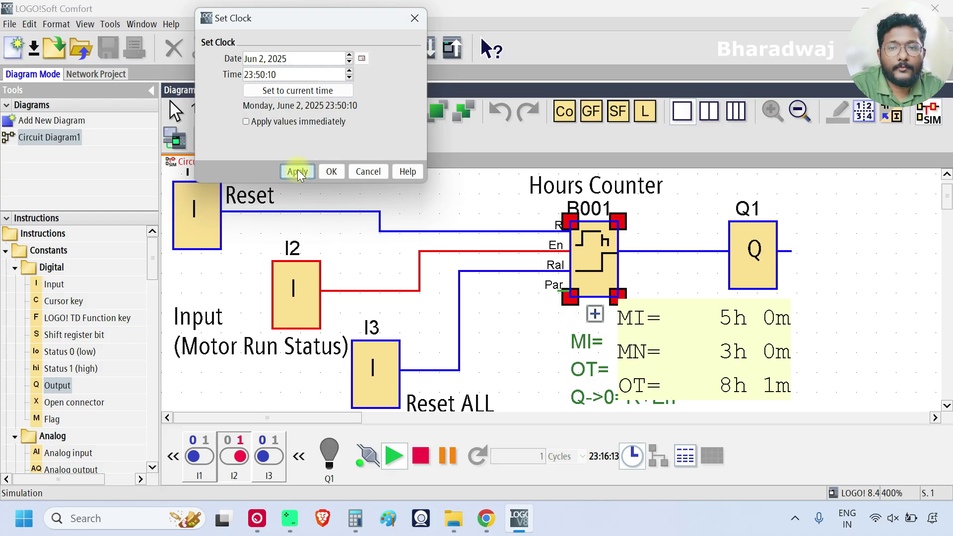
pyautogui.click(330, 172)
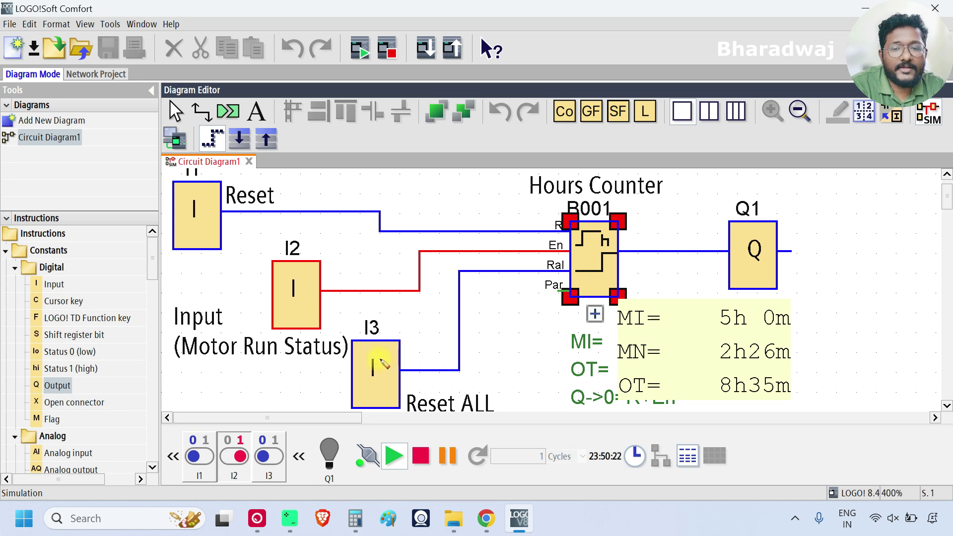
pyautogui.click(382, 364)
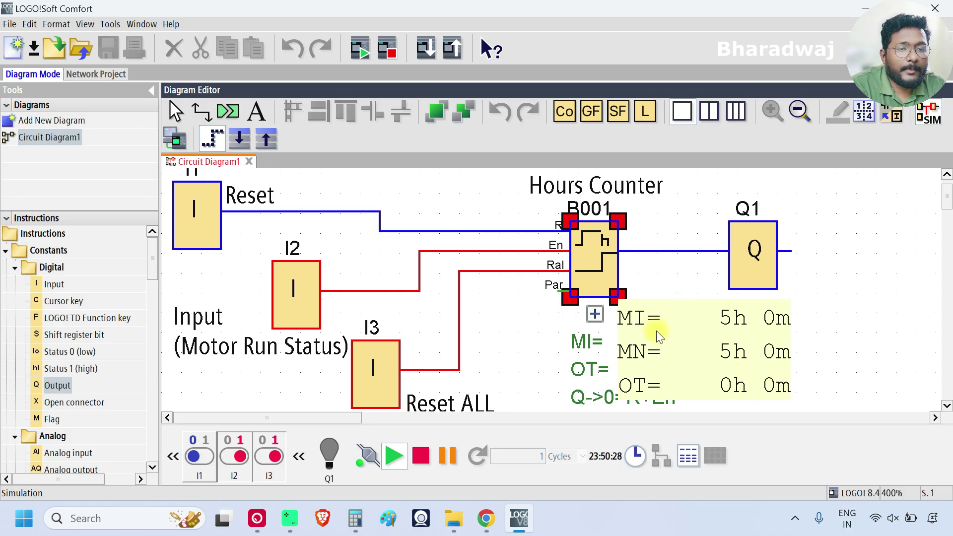
# Open the Block Properties of Hours Counter block B001.
pyautogui.rightClick(596, 233)
pyautogui.click(631, 240)
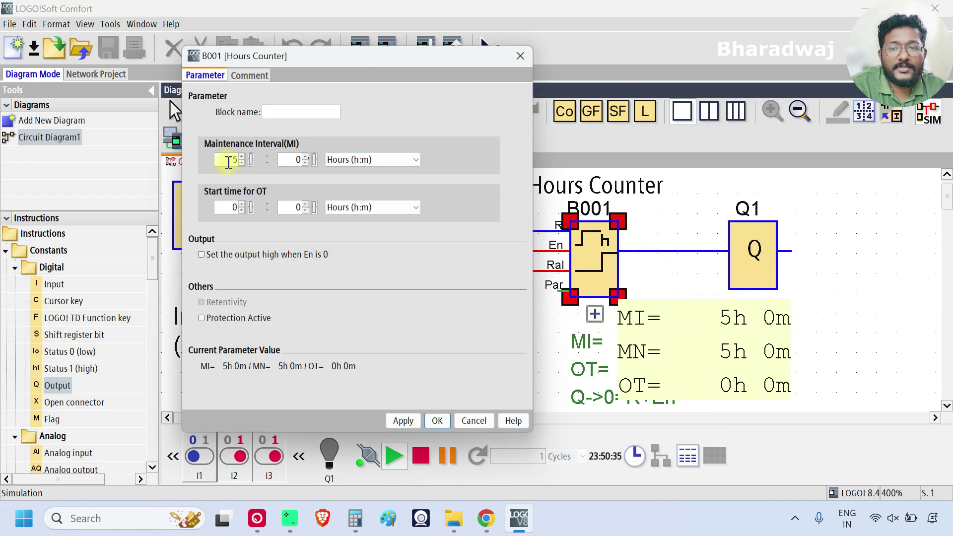
# Set the Hours Counter maintenance interval hours to 0 and confirm.
pyautogui.doubleClick(228, 160)
pyautogui.write('0')
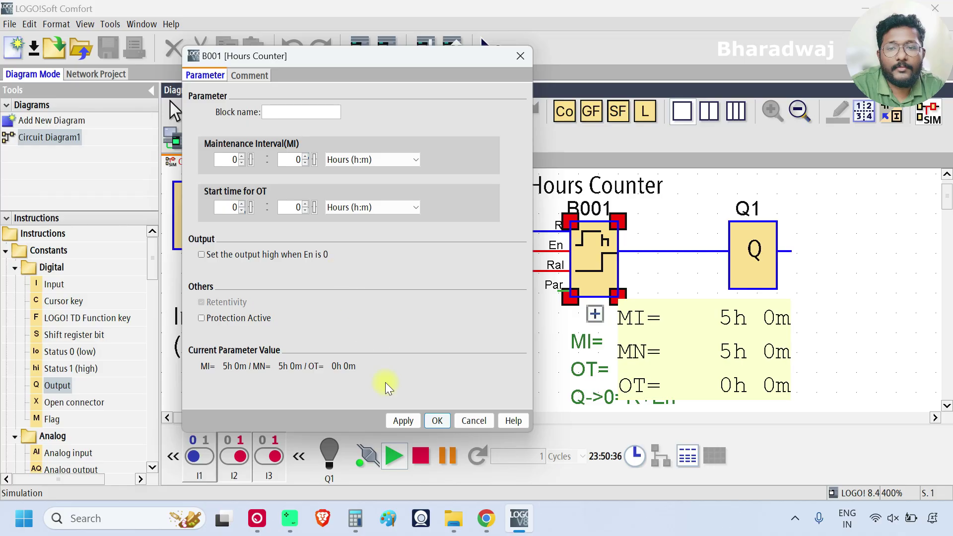
pyautogui.click(437, 420)
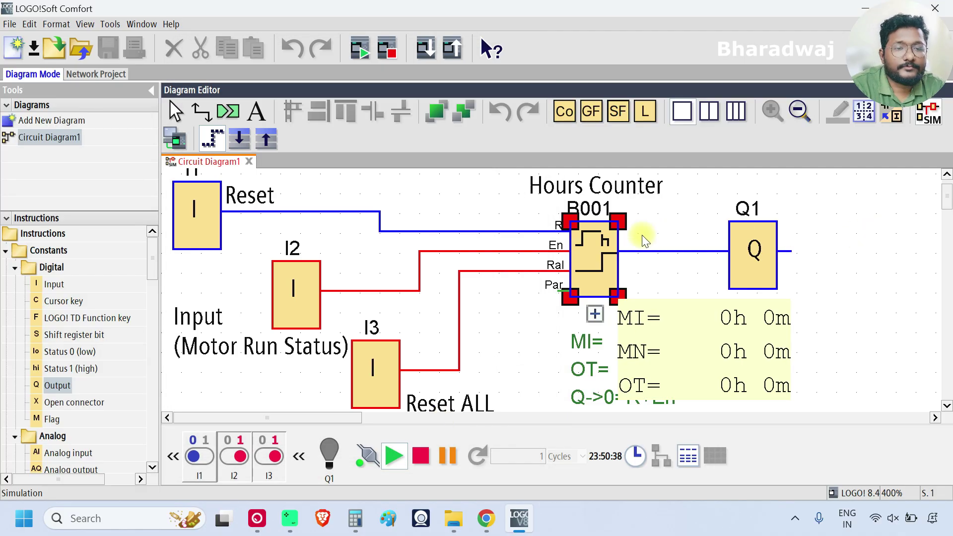
# Reopen B001's parameters and set the maintenance interval to 9999 hours.
pyautogui.rightClick(602, 250)
pyautogui.click(627, 268)
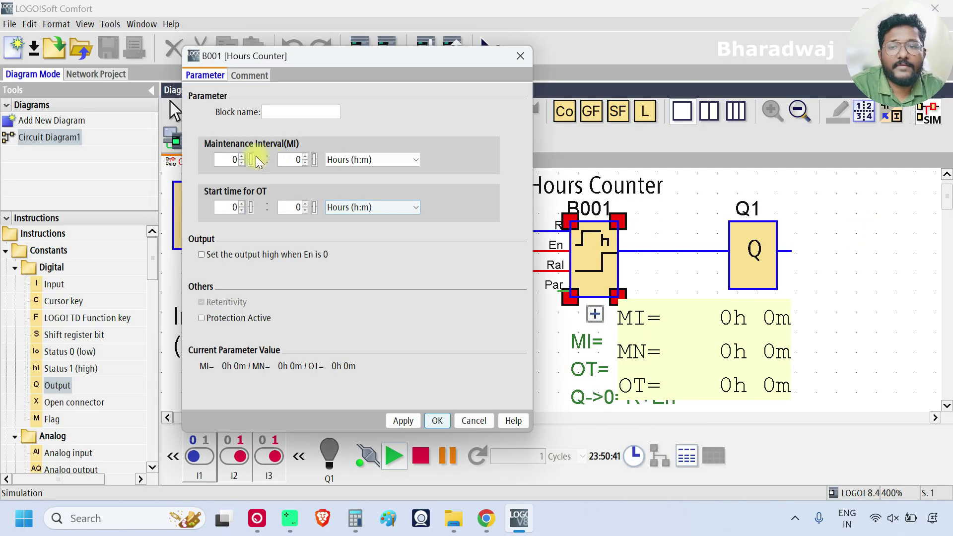
pyautogui.doubleClick(226, 157)
pyautogui.write('9999')
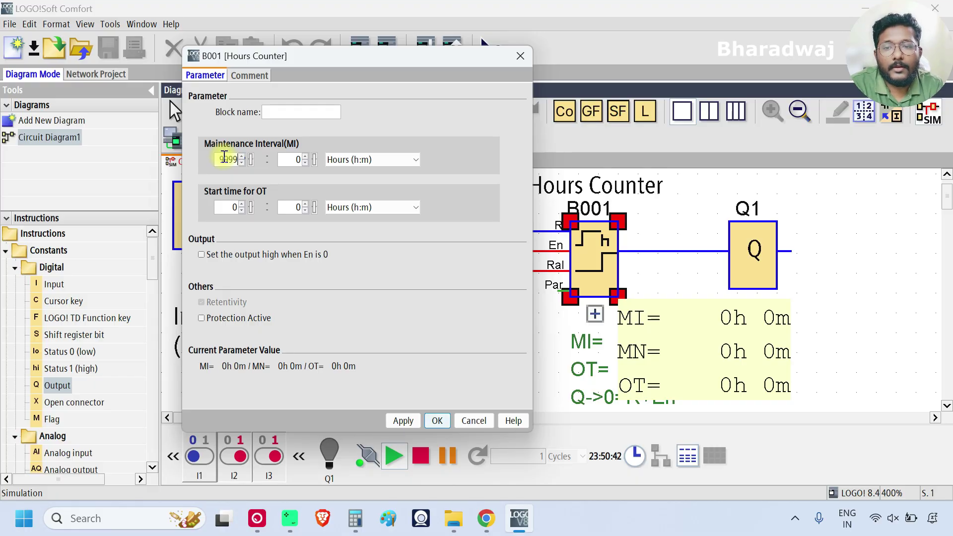
pyautogui.click(445, 425)
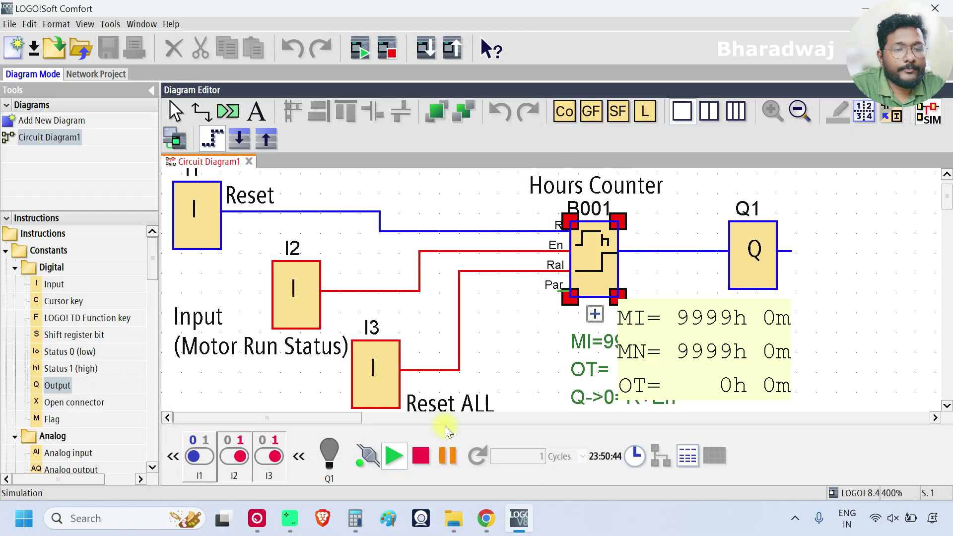